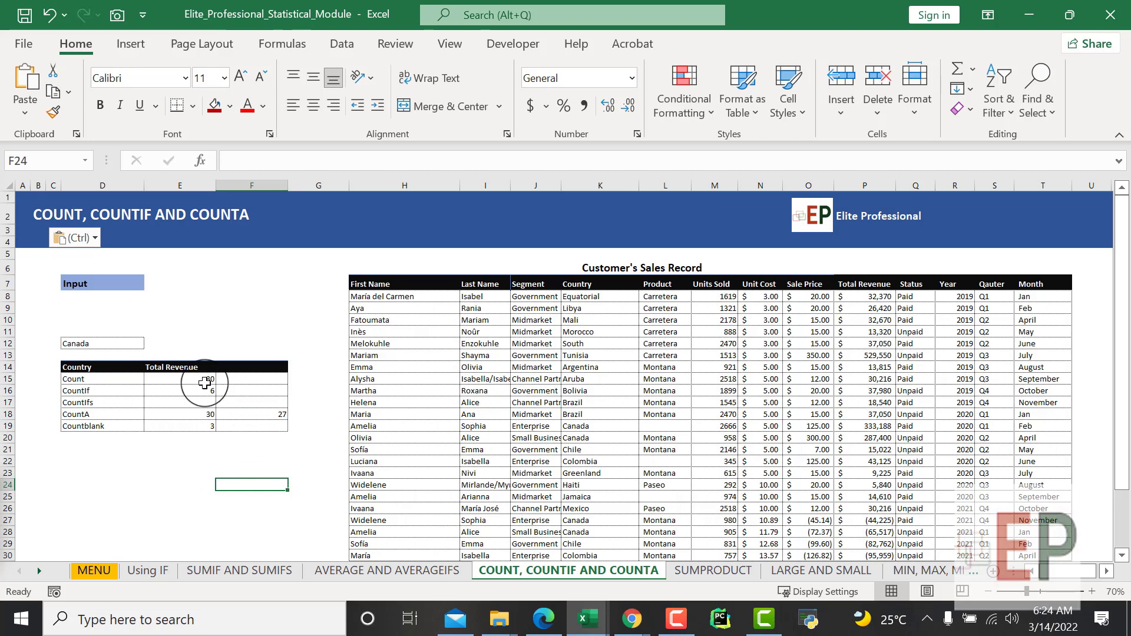
Review the existing Count and CountIf results and the CountA row label
scroll(439, 364, down, 2)
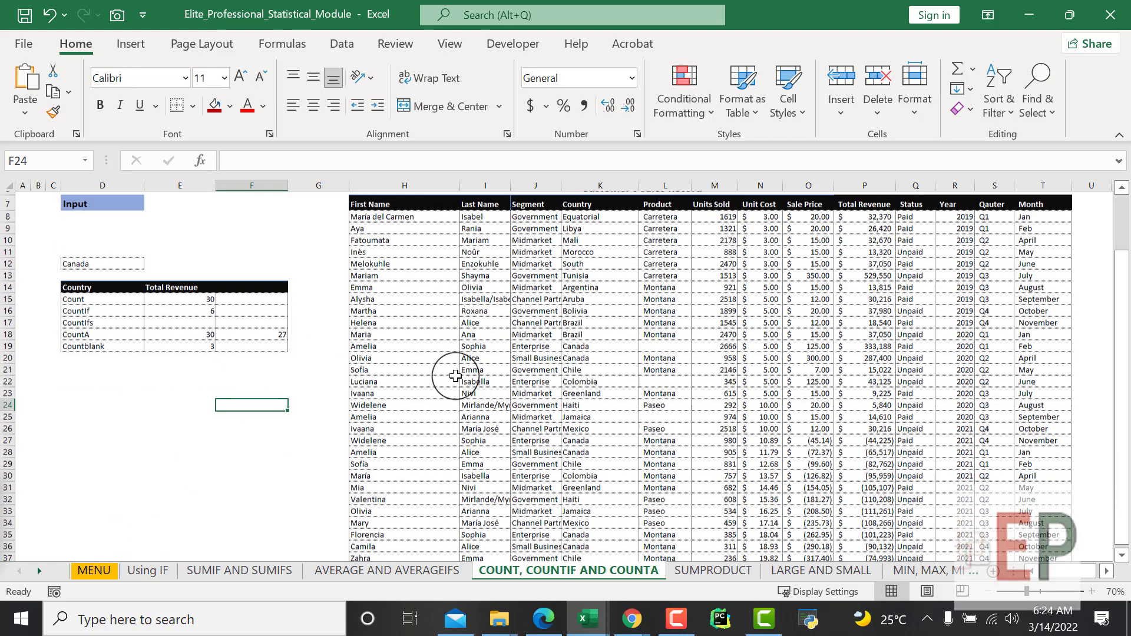
scroll(584, 238, down, 2)
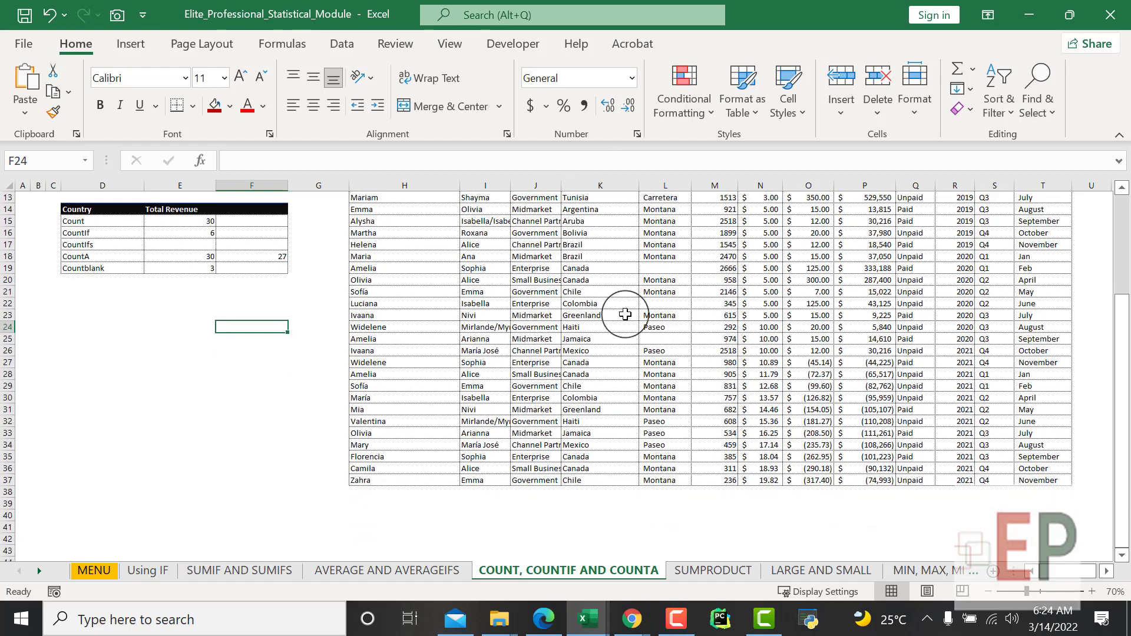
scroll(601, 413, up, 1)
scroll(601, 413, up, 3)
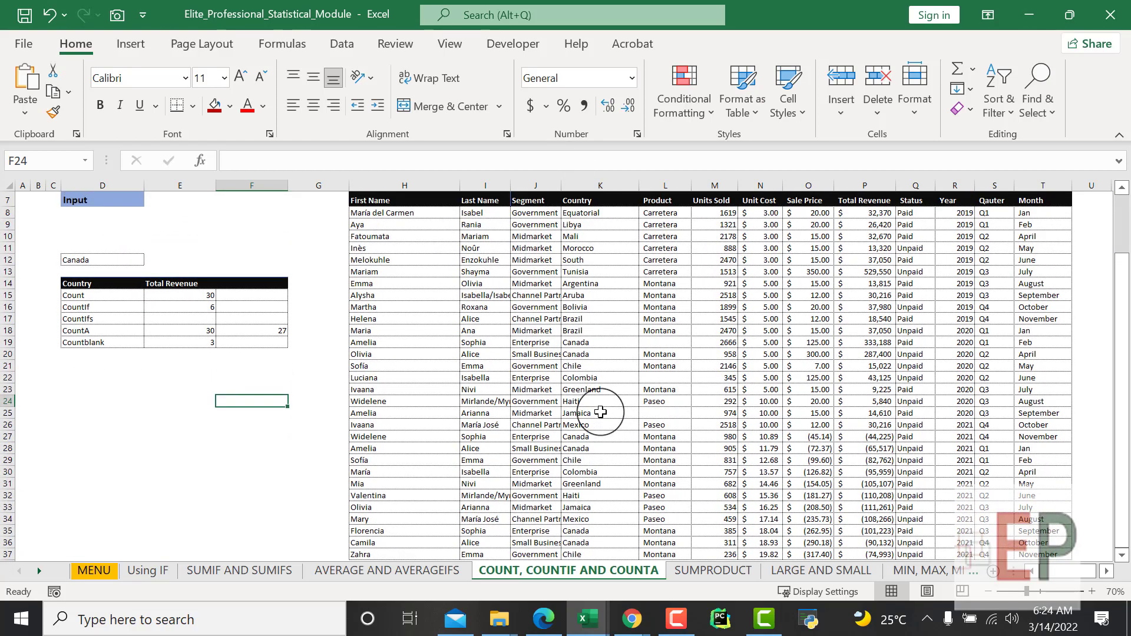
click(168, 335)
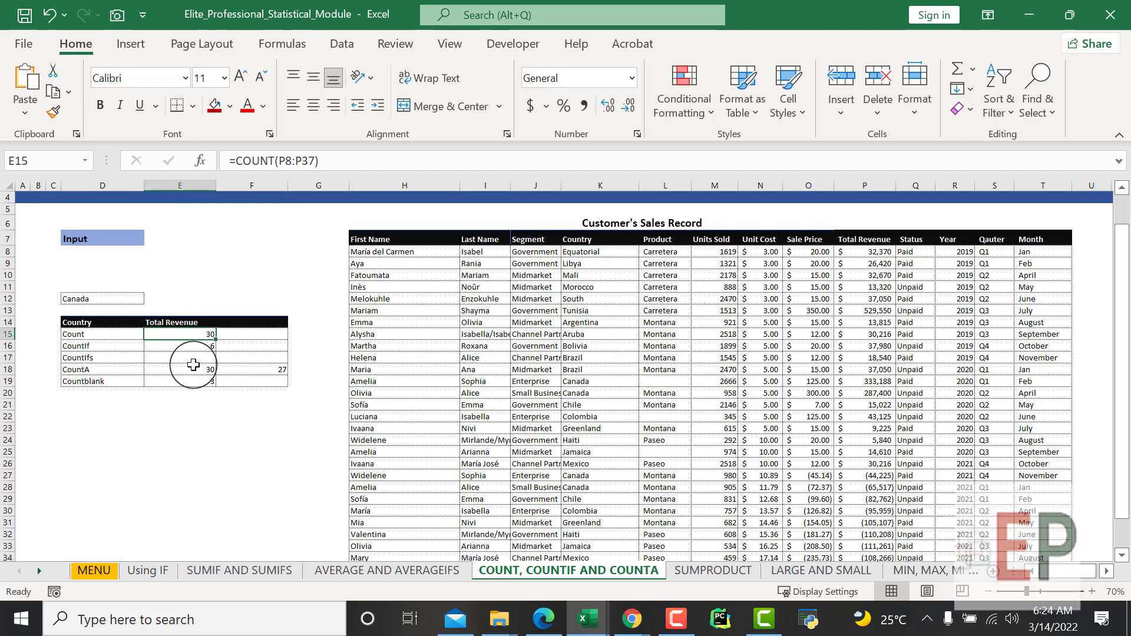
key(Down)
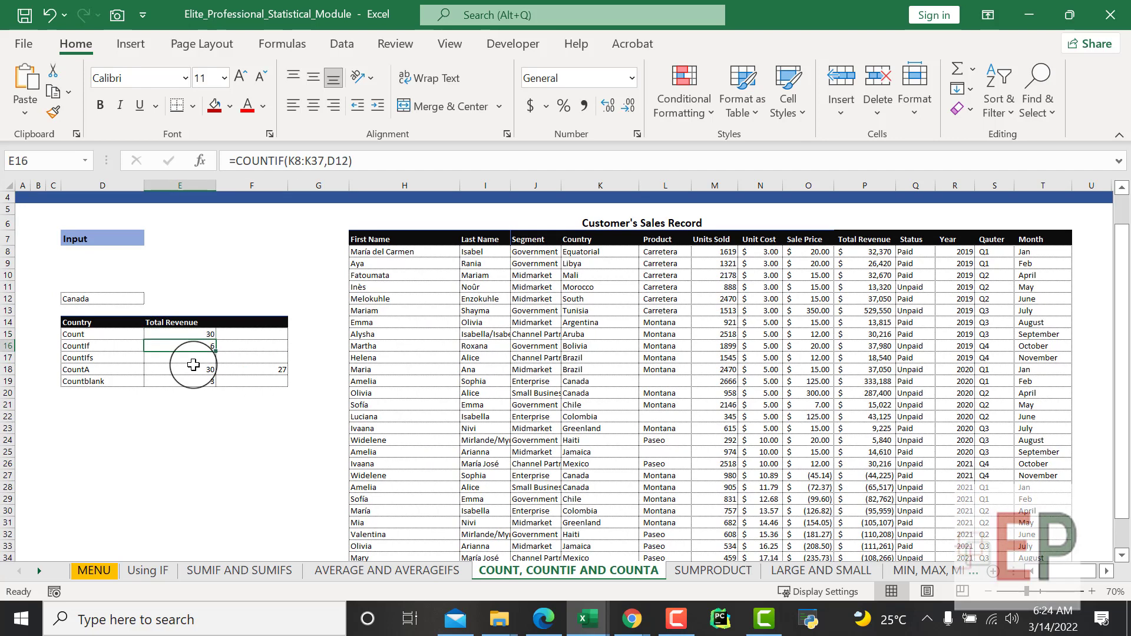
key(Up)
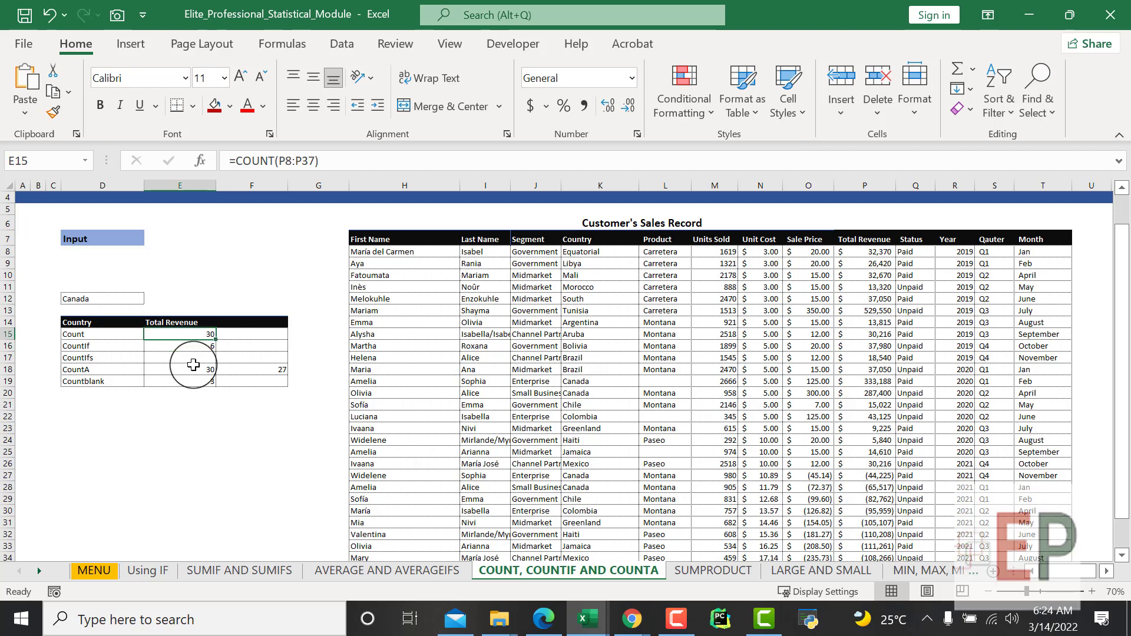
click(81, 368)
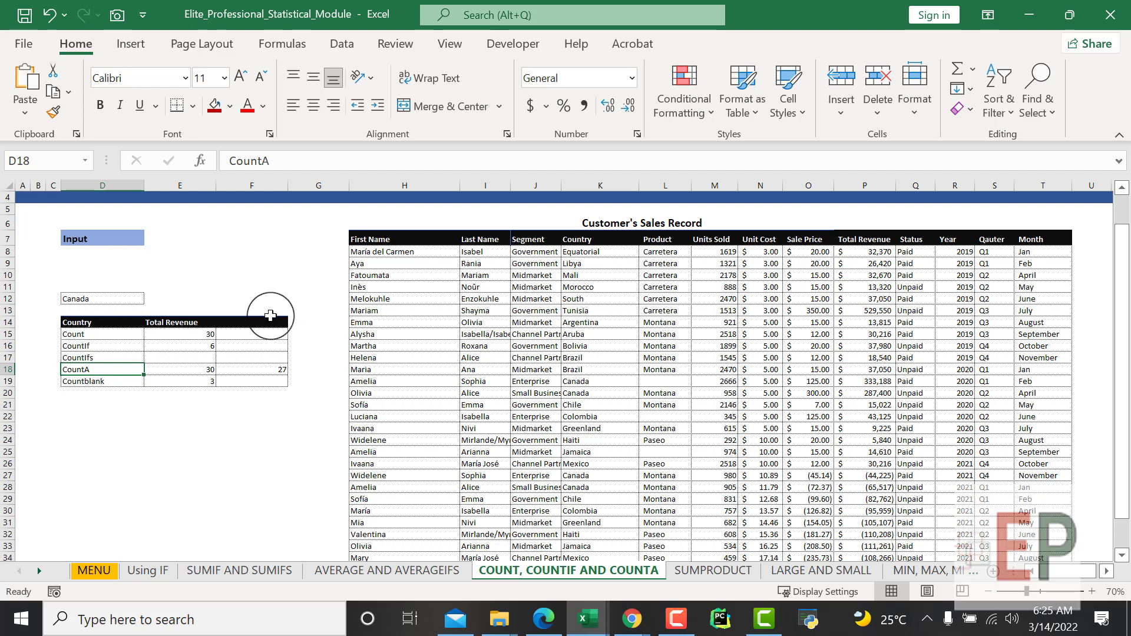
Enter a COUNT formula in the Count cell over the Country column K8:K37
click(182, 335)
text(=count)
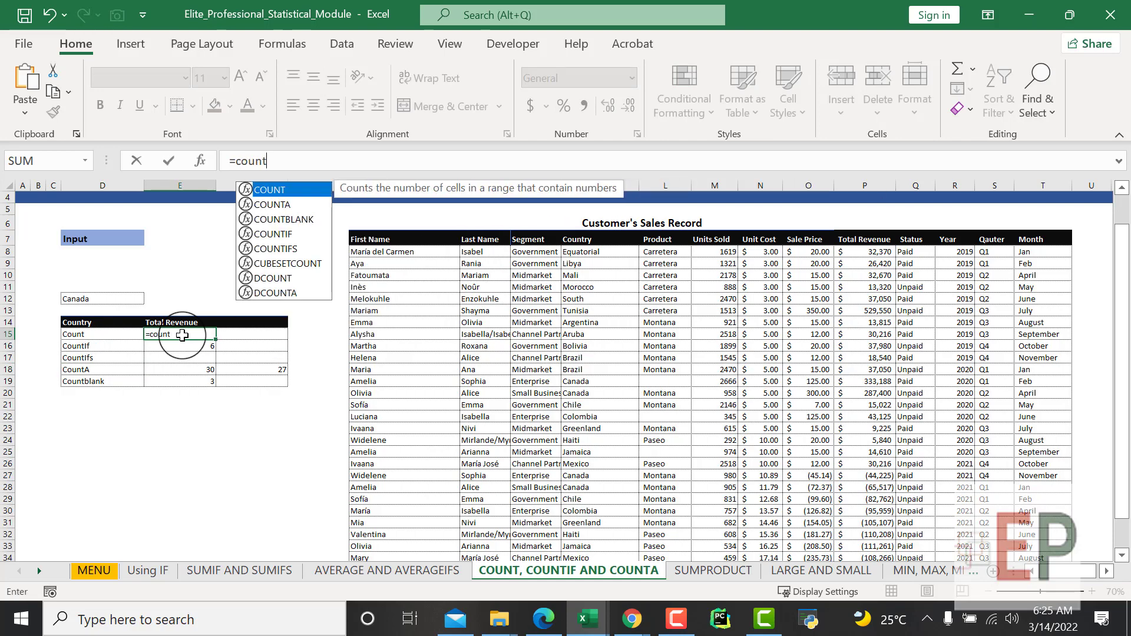
key(Tab)
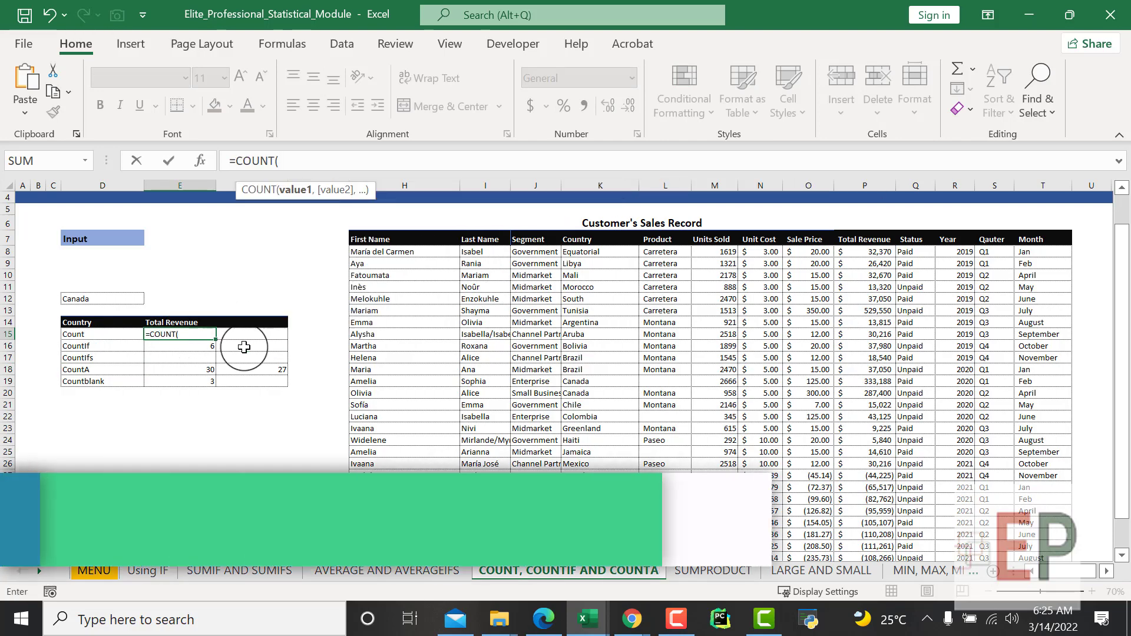
drag(573, 252, 576, 527)
text())
key(Return)
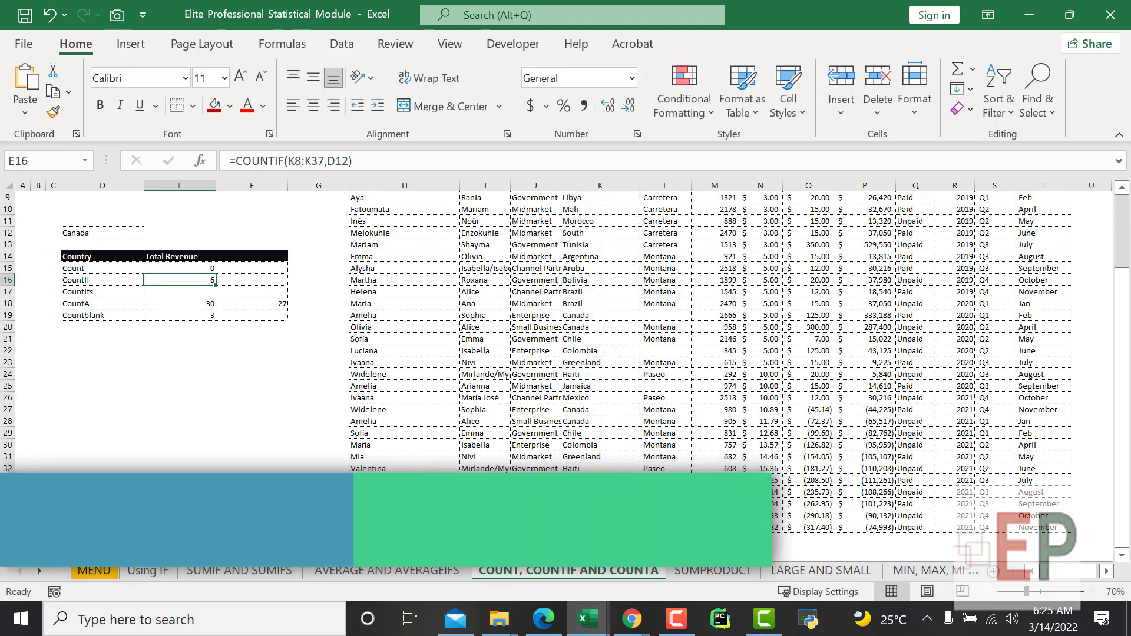
Re-enter the Count cell as =COUNT(P8:P37) over Total Revenue, returning 30
click(181, 267)
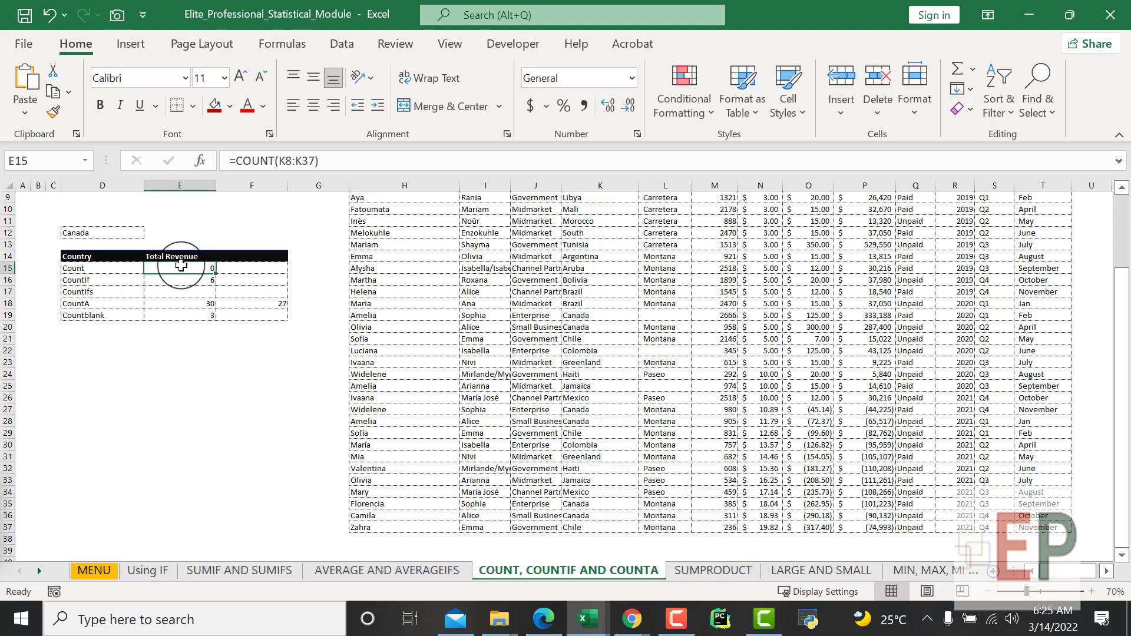
scroll(552, 353, up, 3)
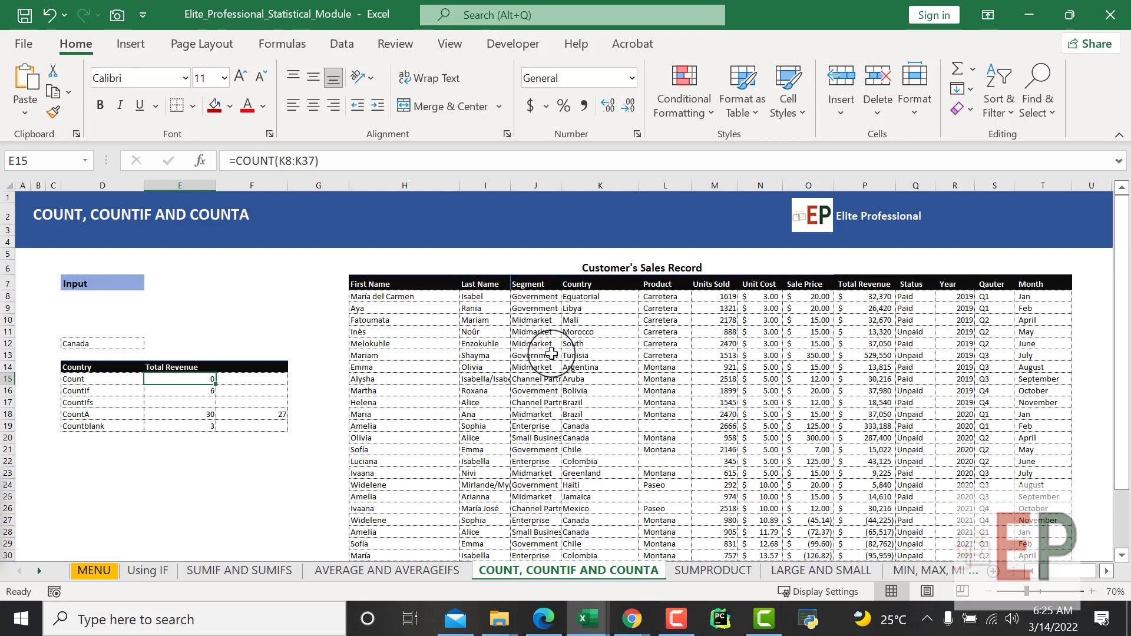
text(=count)
key(Tab)
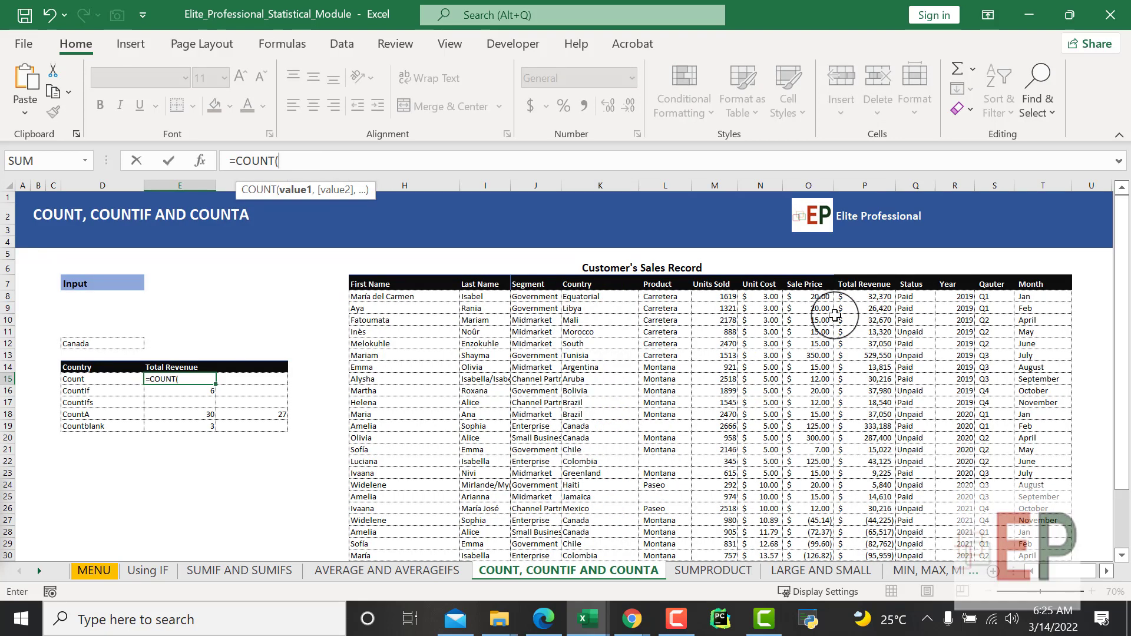
drag(863, 296, 875, 517)
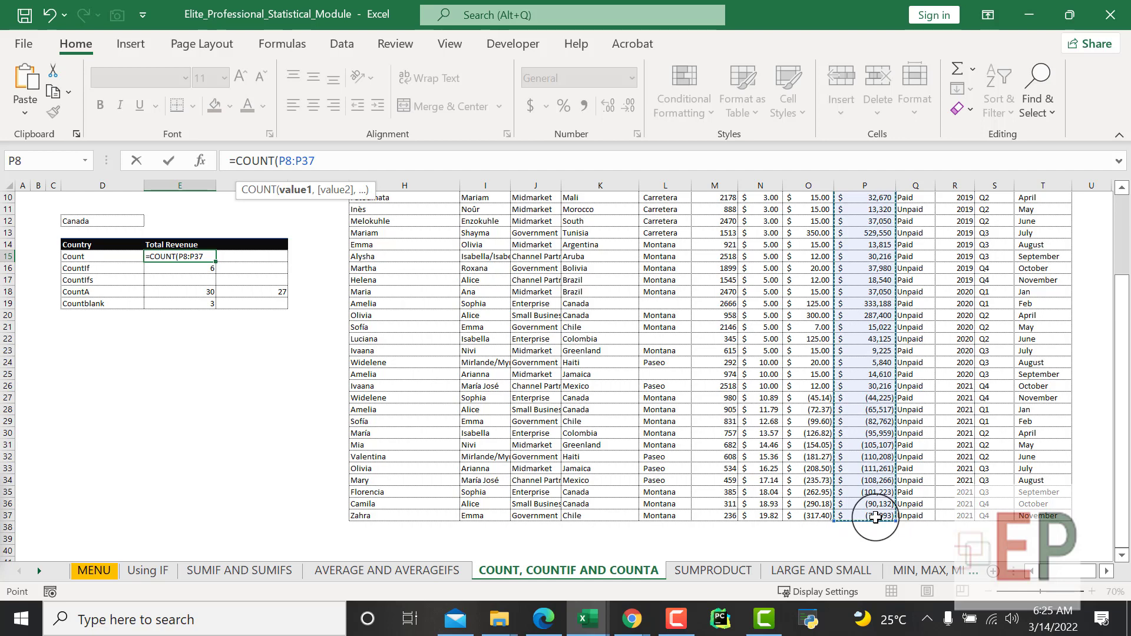
key(Return)
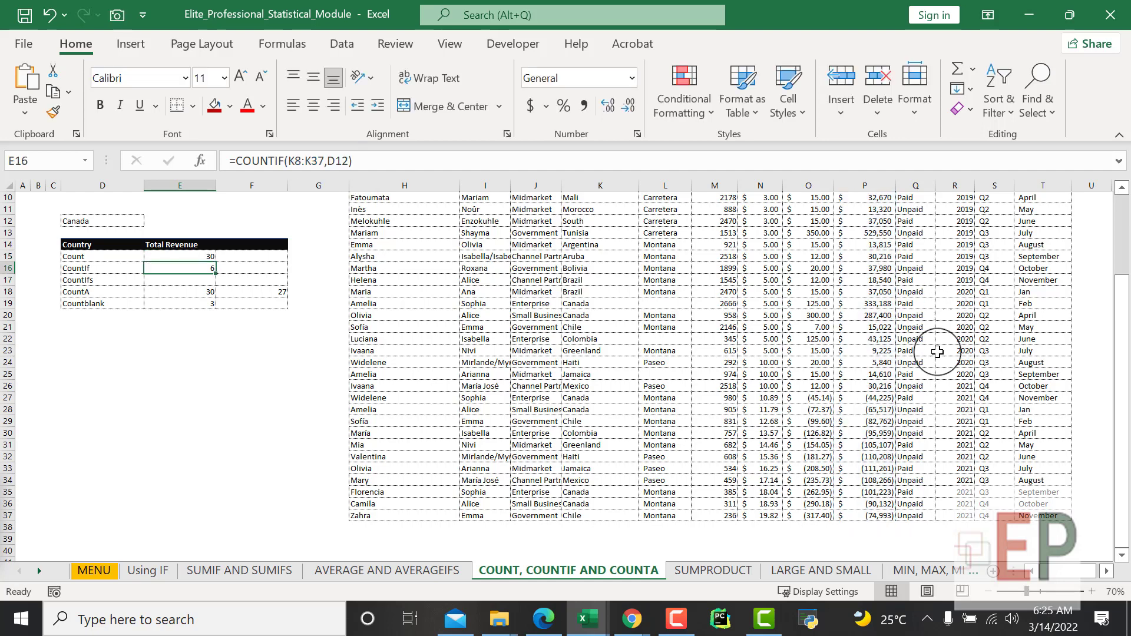
scroll(937, 330, up, 3)
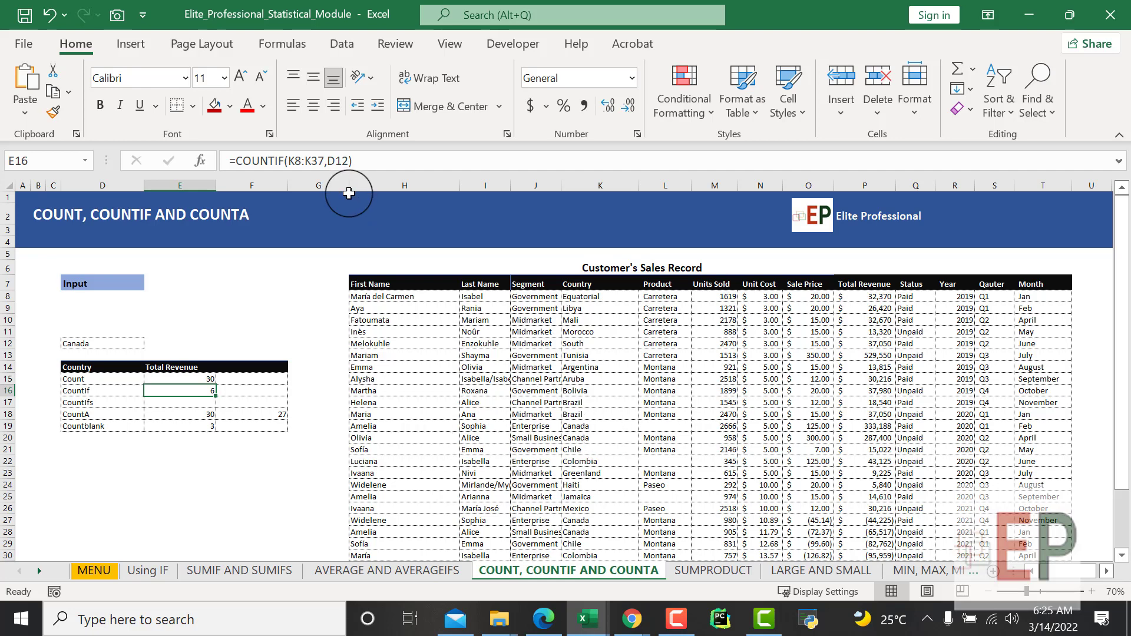
click(310, 162)
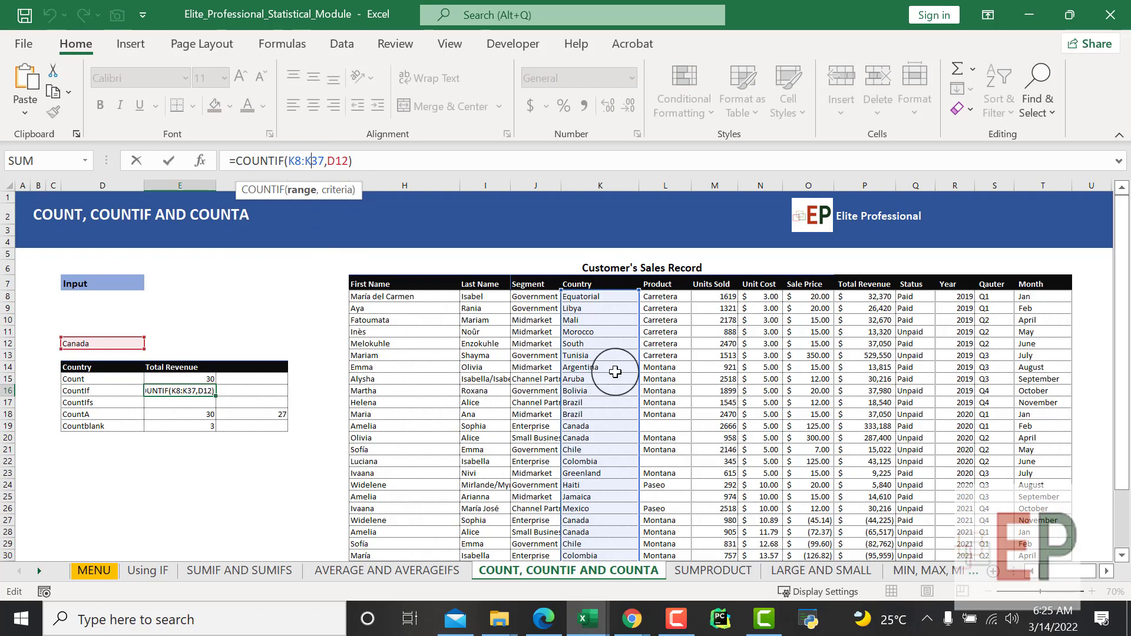
scroll(611, 374, down, 2)
scroll(606, 386, up, 2)
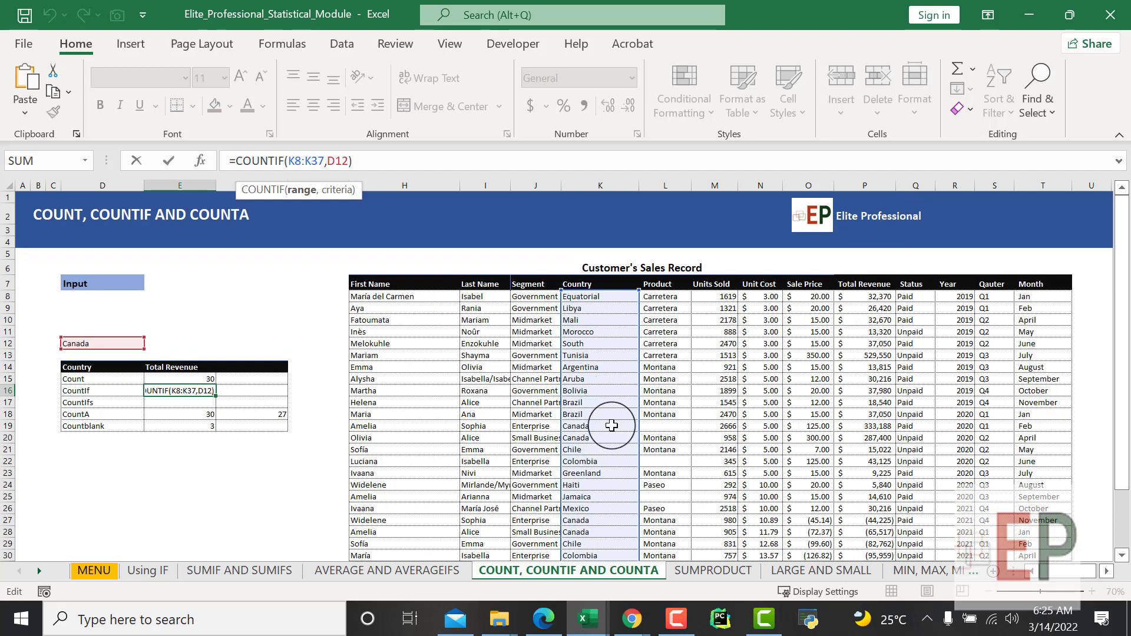
scroll(611, 425, down, 1)
key(Return)
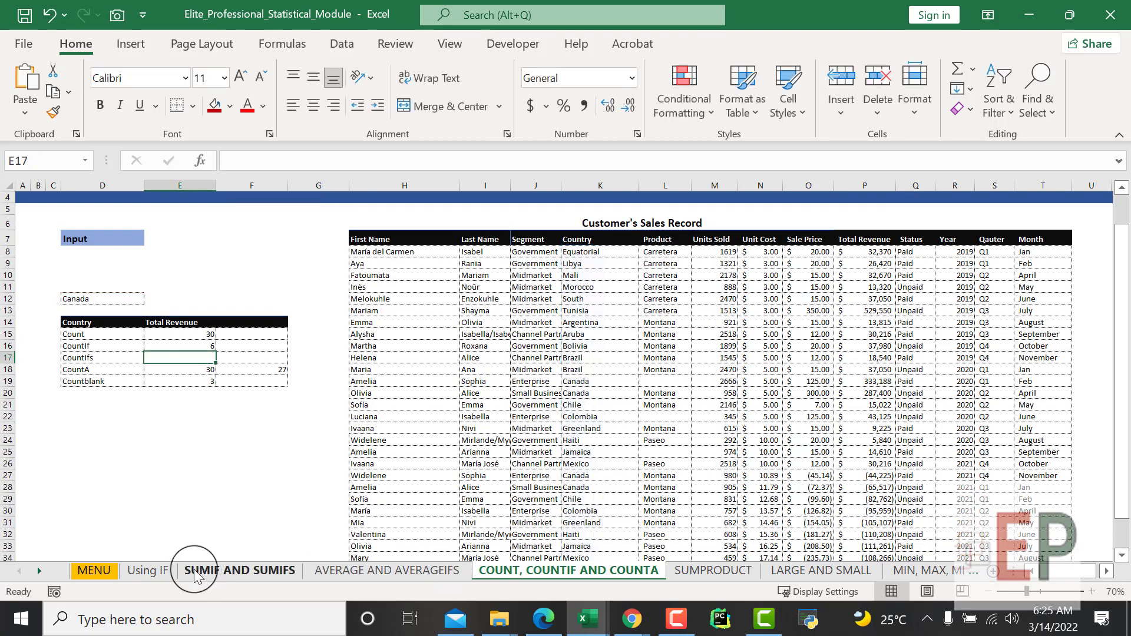
click(93, 349)
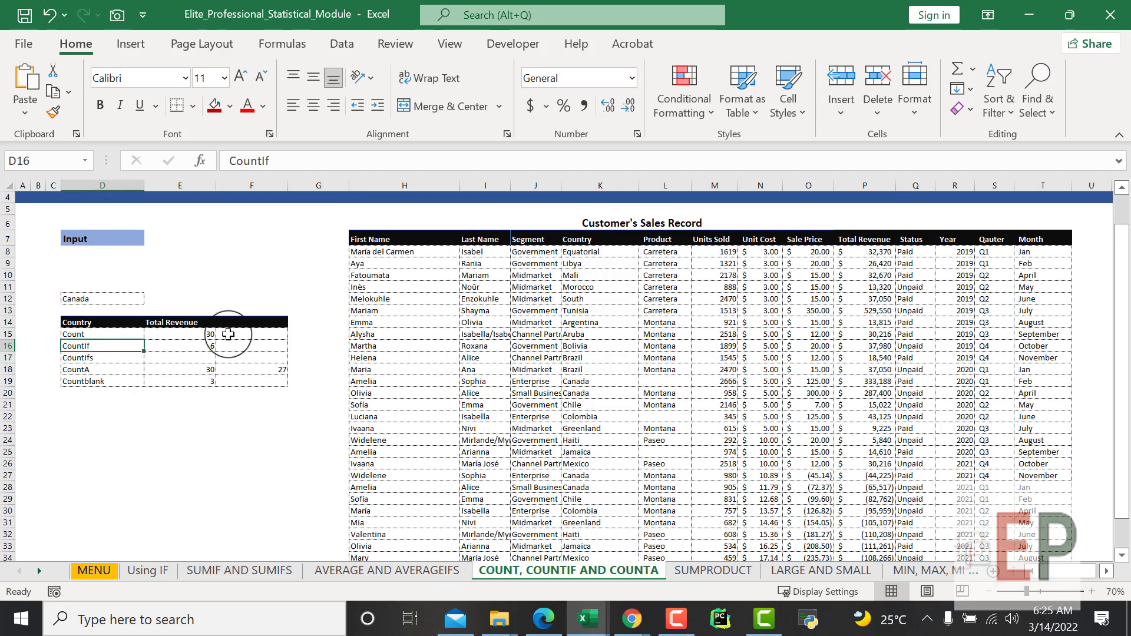
click(206, 345)
click(125, 343)
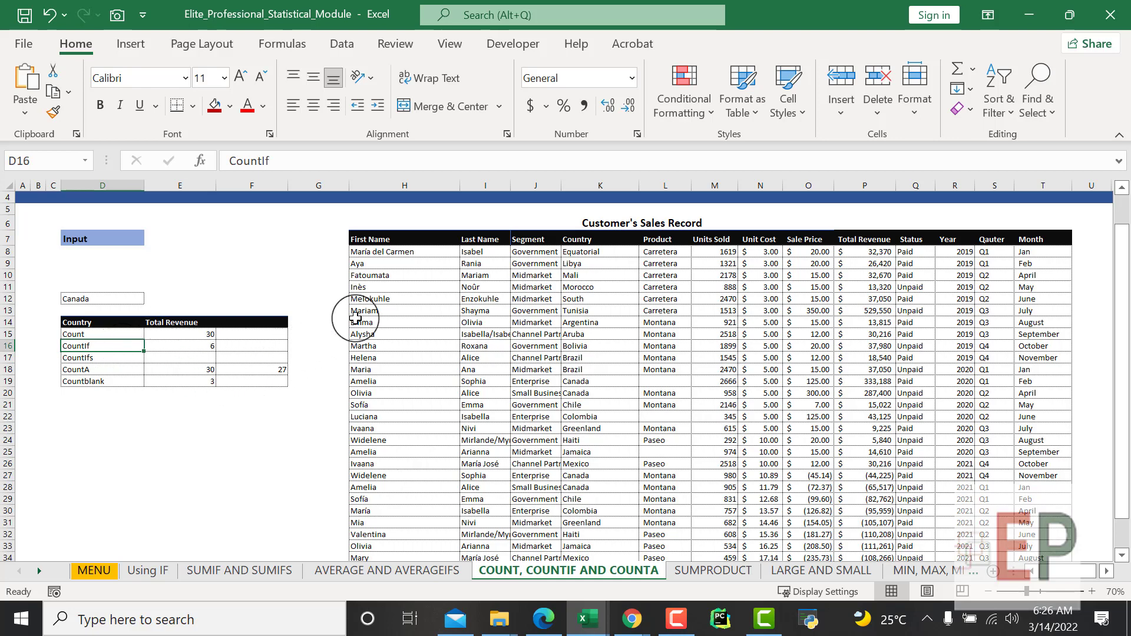
Enter =COUNTIF over the Country column with Canada in D12 as criterion
click(188, 348)
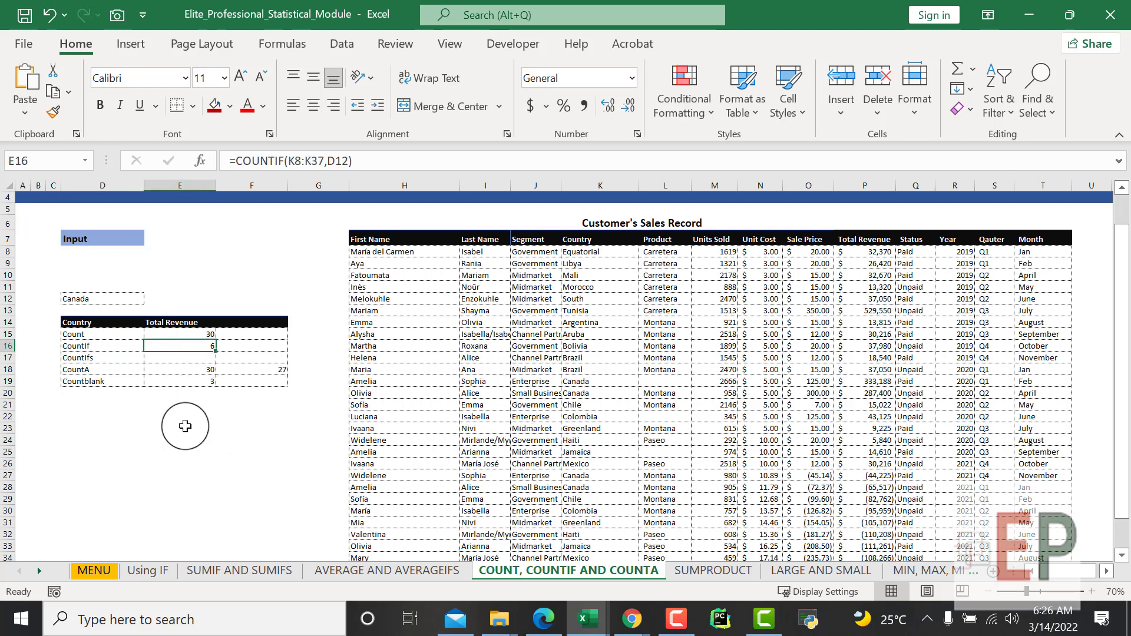
text(=countif)
key(Tab)
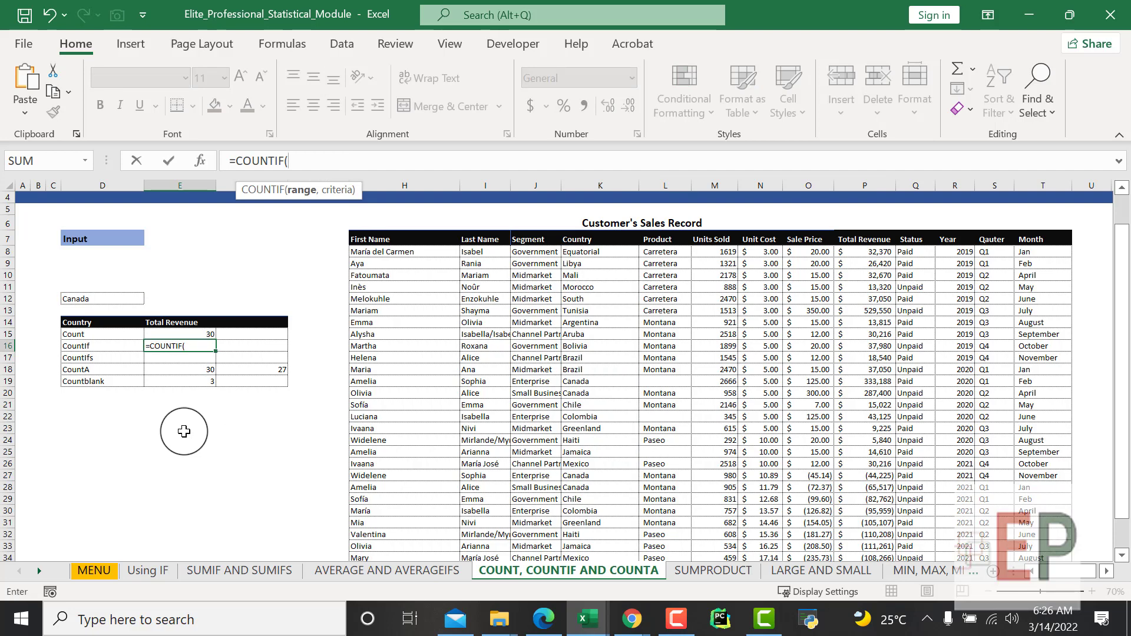
scroll(212, 416, up, 1)
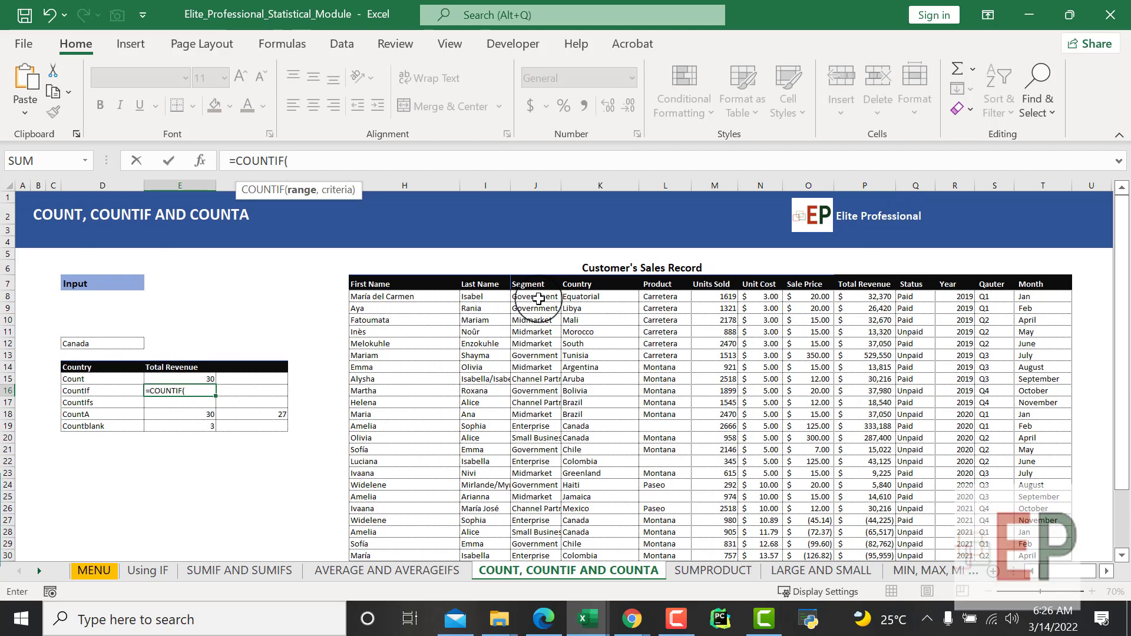
drag(538, 299, 589, 634)
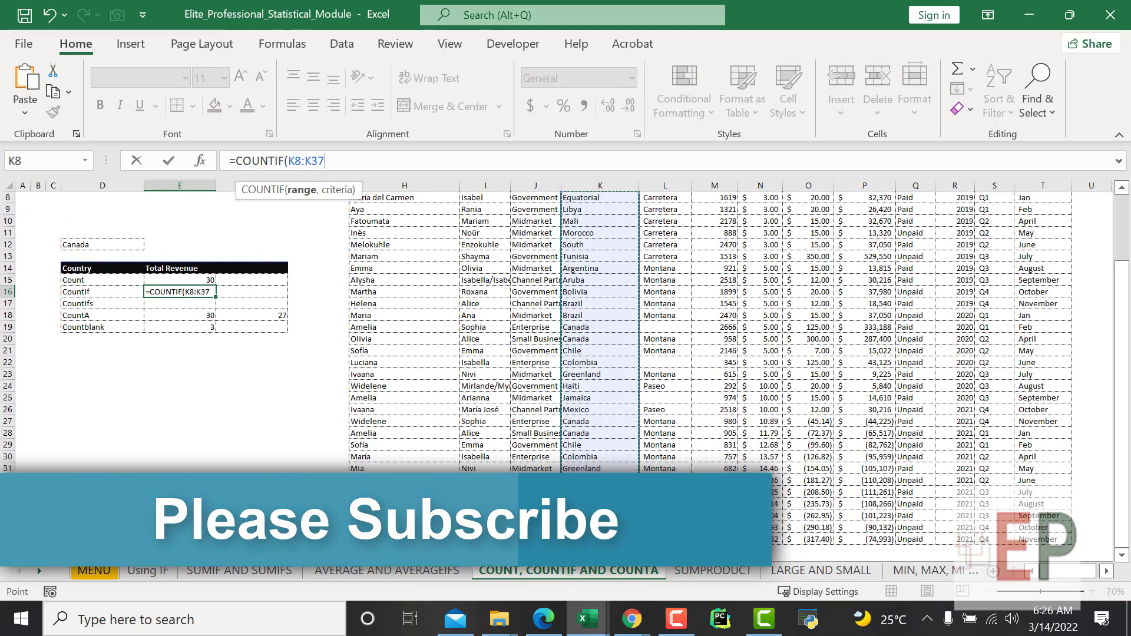
text(,)
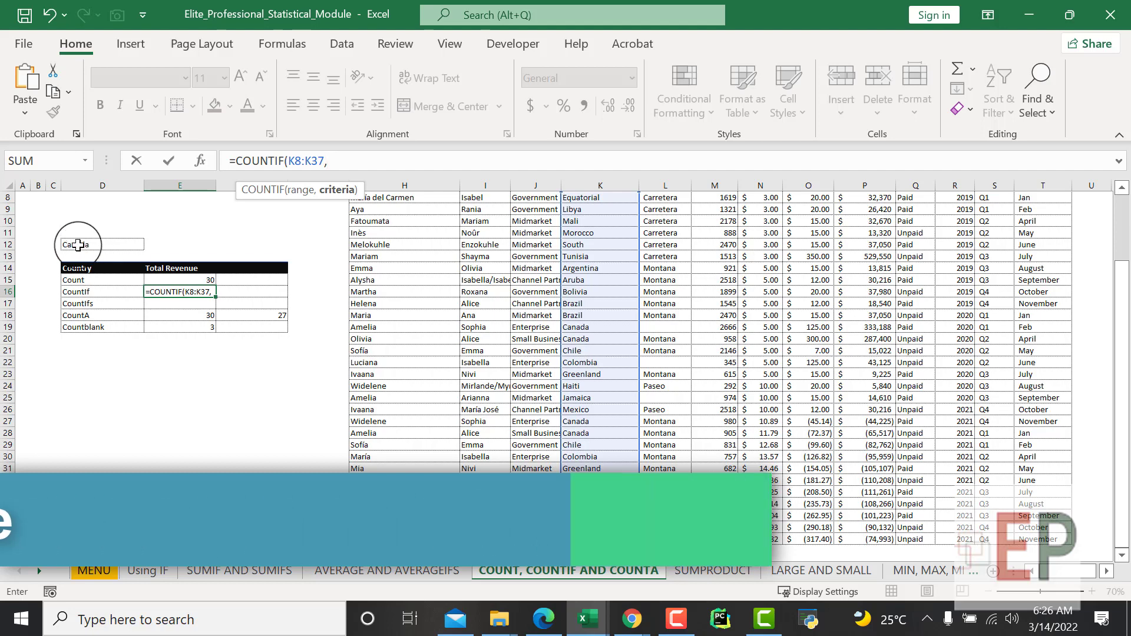
click(85, 244)
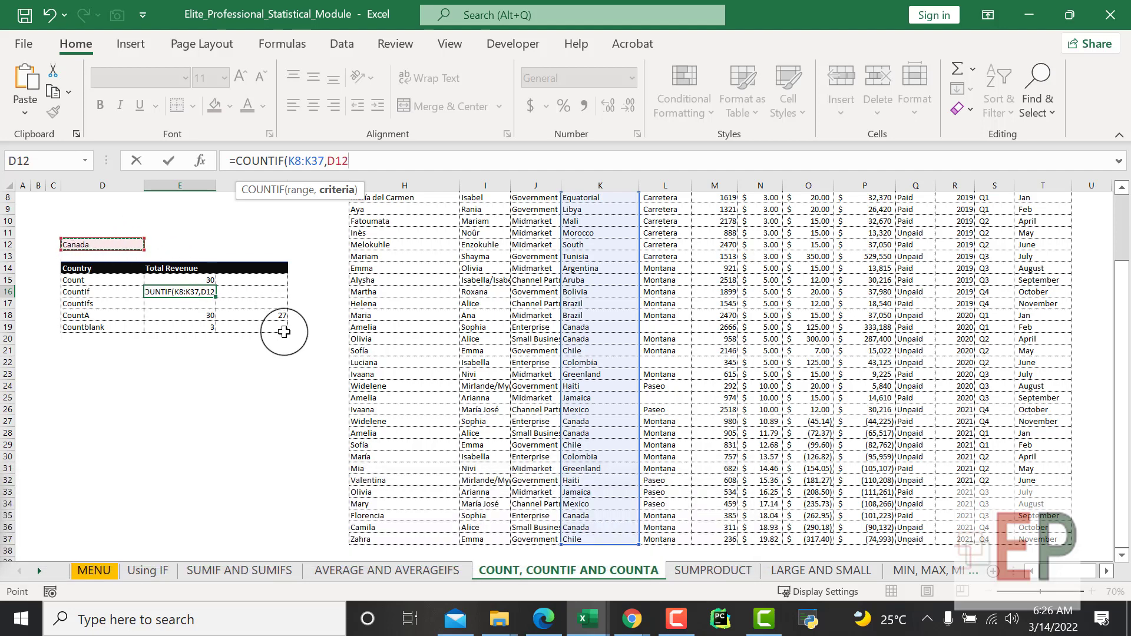
text())
scroll(611, 331, up, 2)
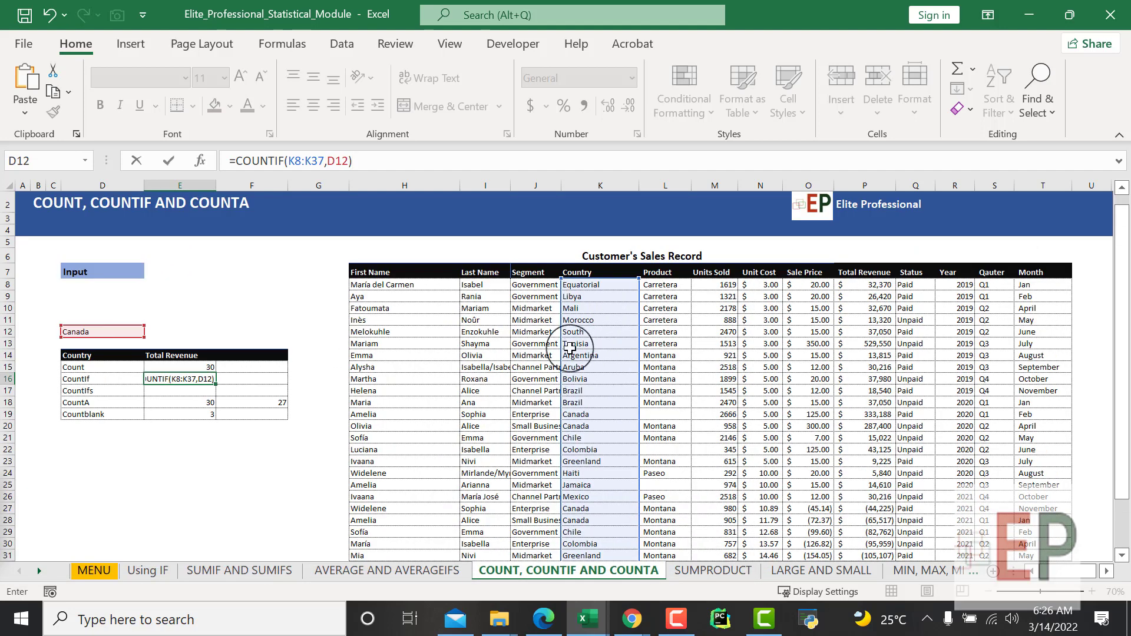
key(Return)
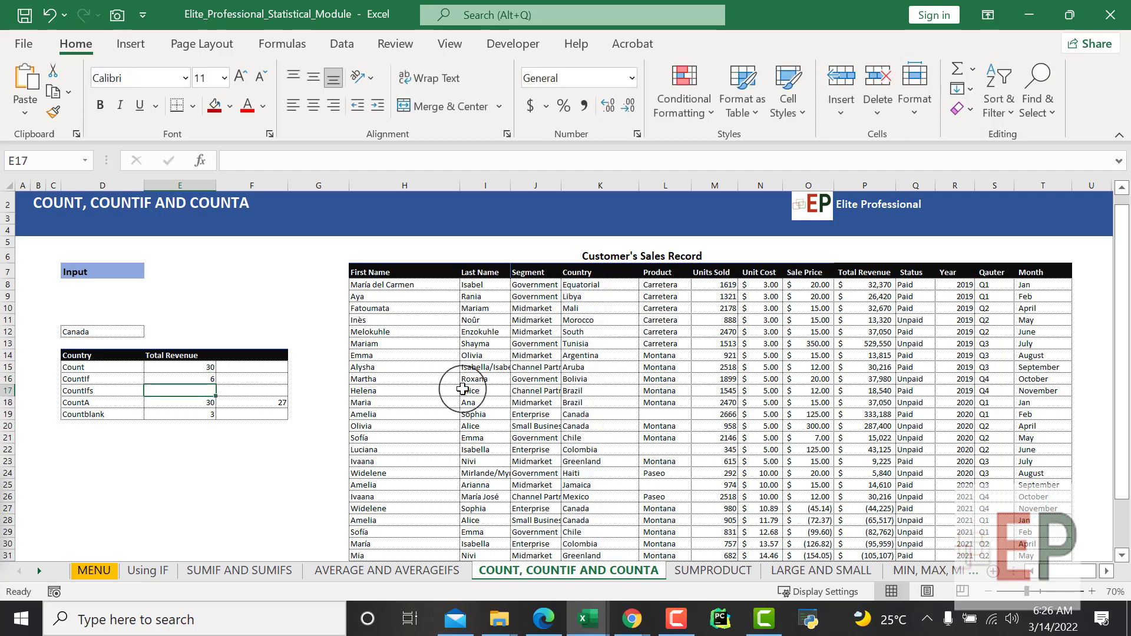
Check the COUNTIF formula behind the result 6 and the Chile entry
click(185, 377)
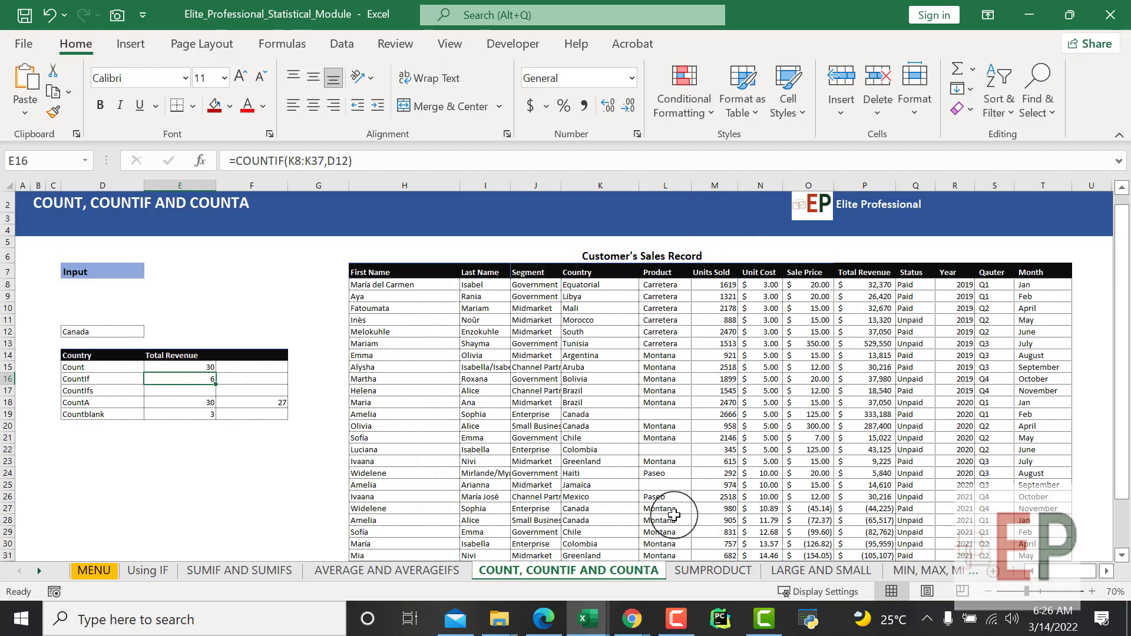
scroll(671, 516, down, 2)
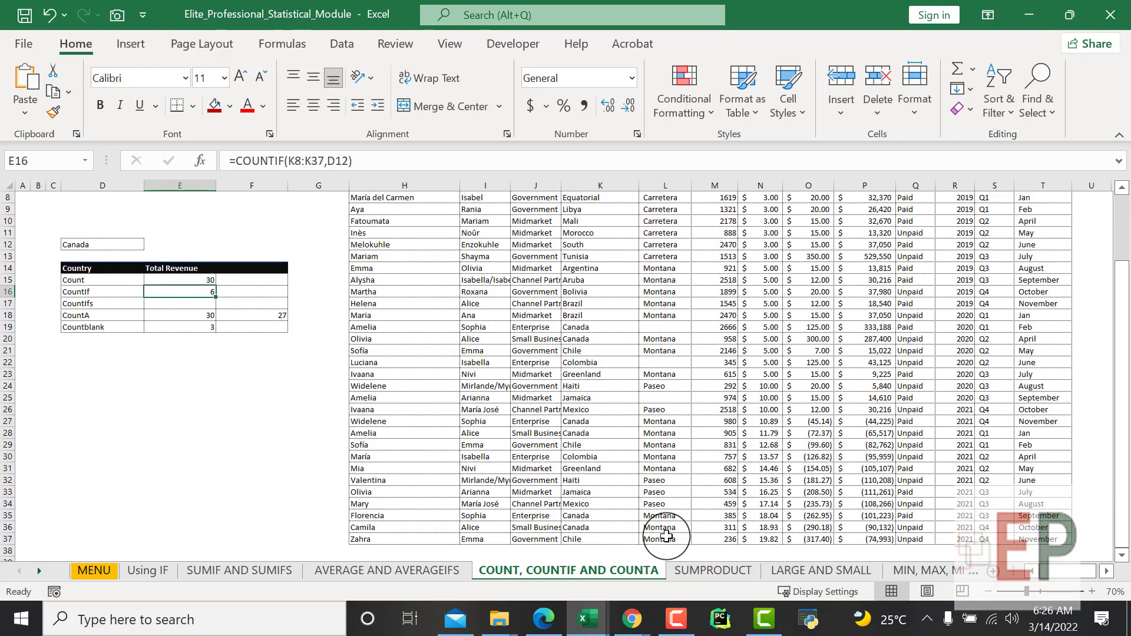
click(615, 350)
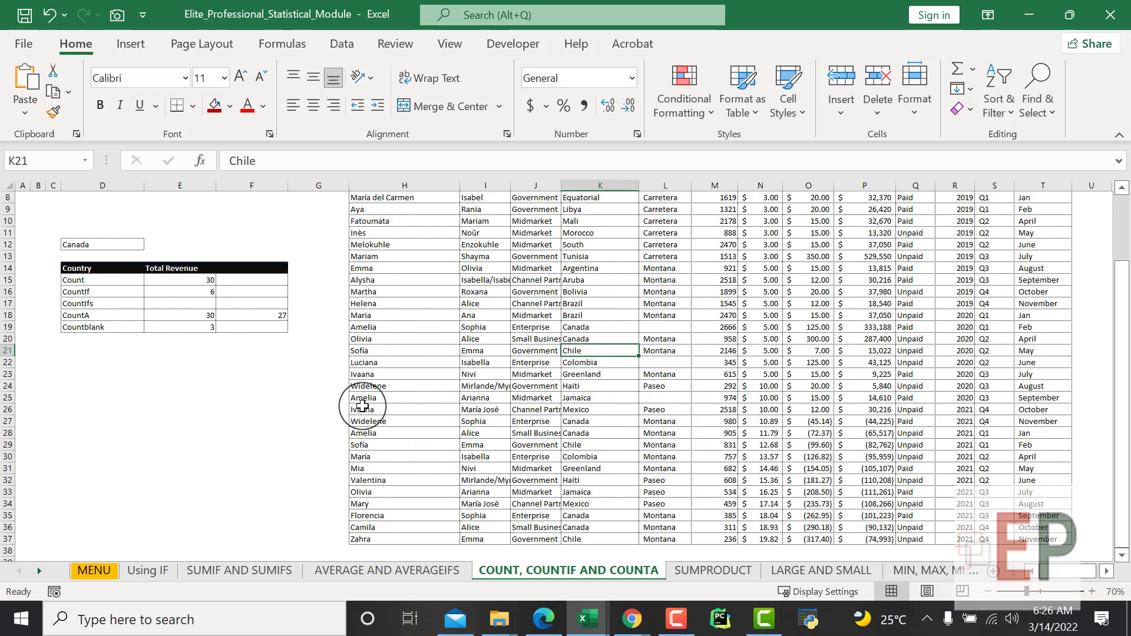
Start a COUNTIFS formula in E17 with Country K8:K37 and Canada (D12) as first criteria
click(184, 299)
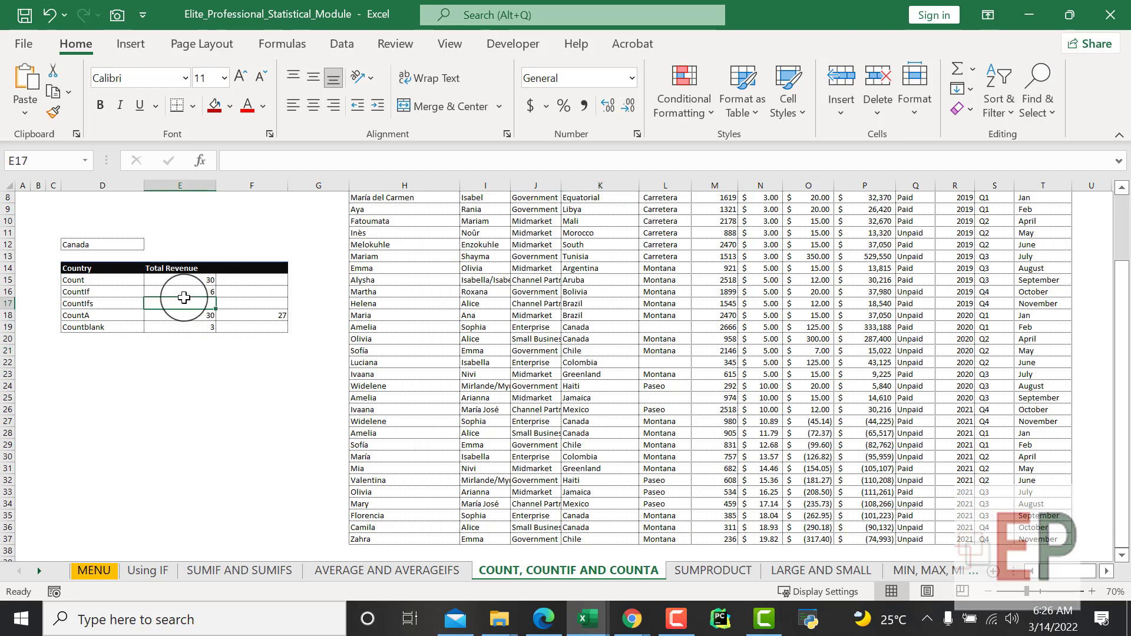
text(=cou)
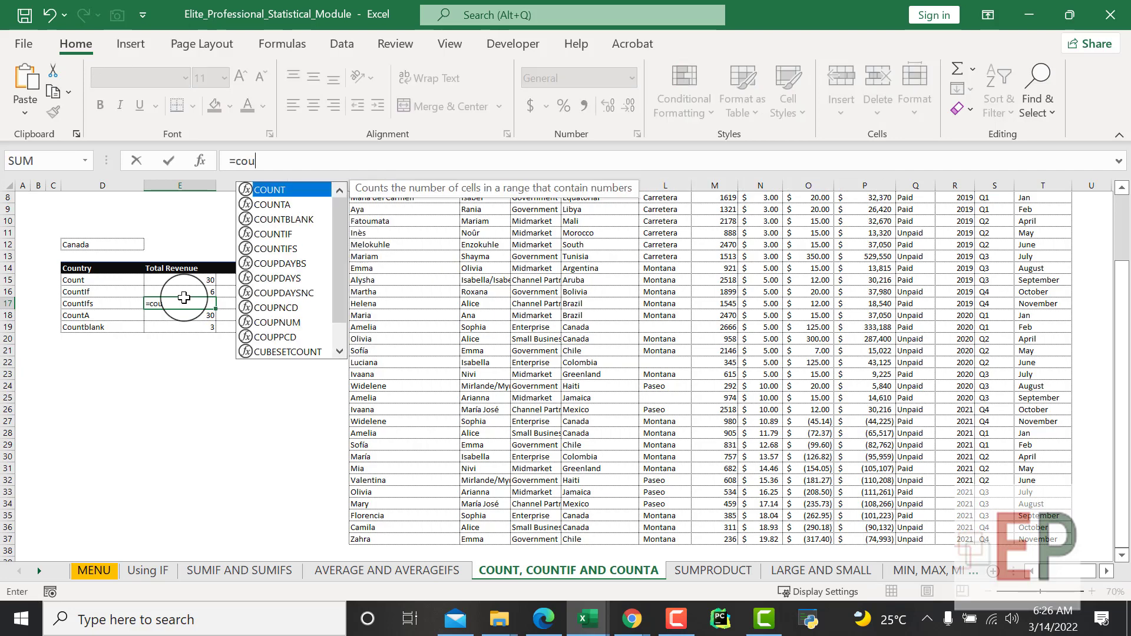
text(ntif)
key(Tab)
key(BackSpace)
text(s)
key(Tab)
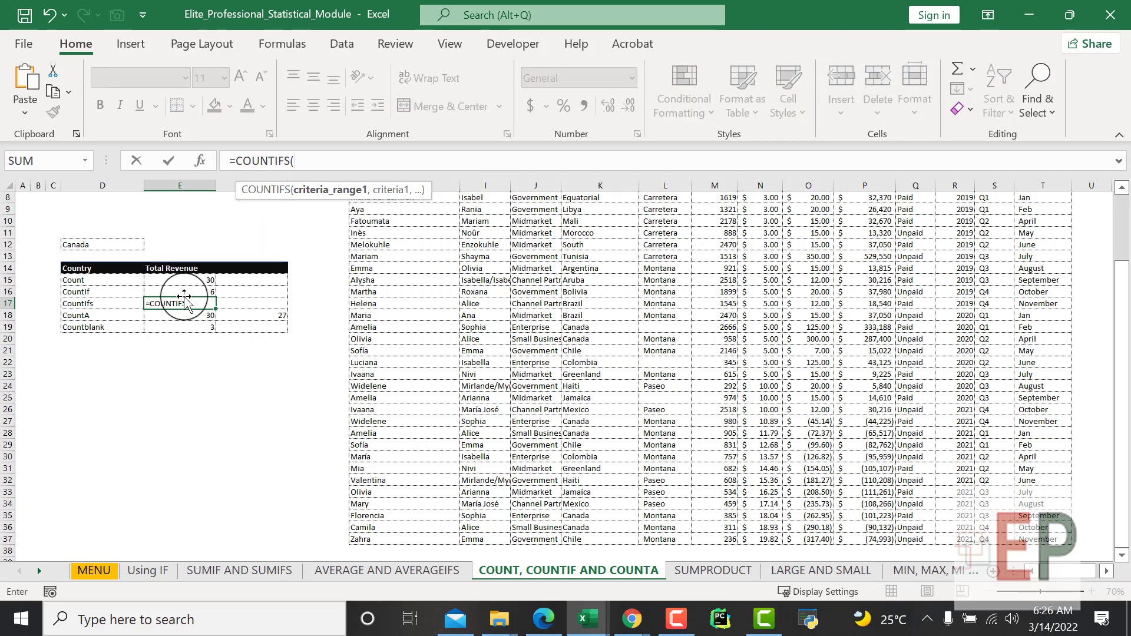
scroll(533, 366, up, 1)
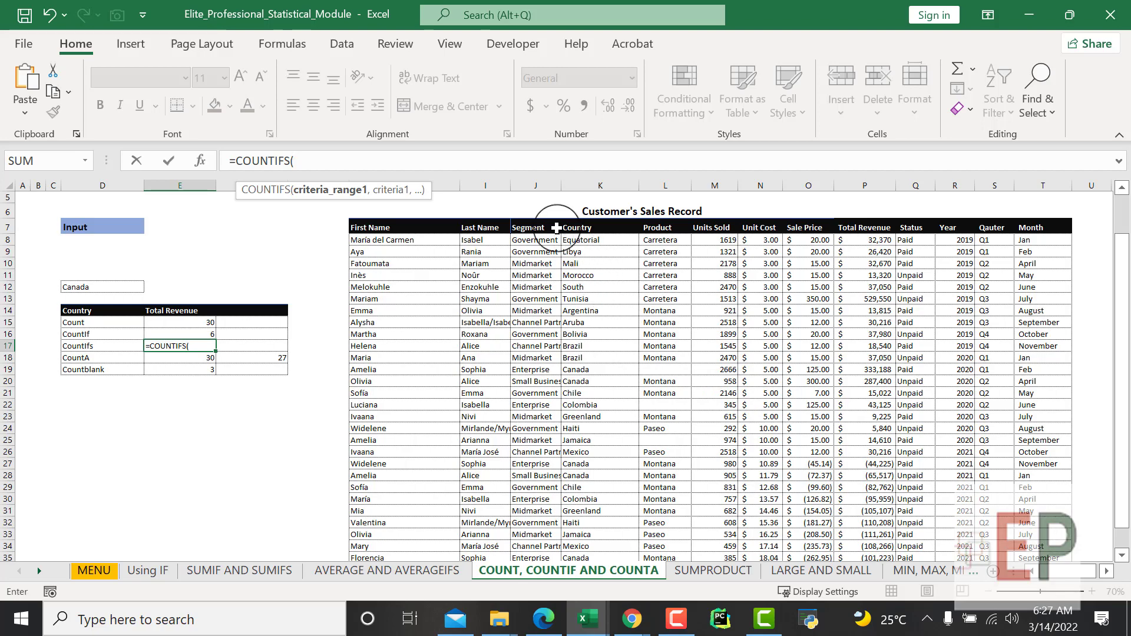
drag(582, 238, 579, 542)
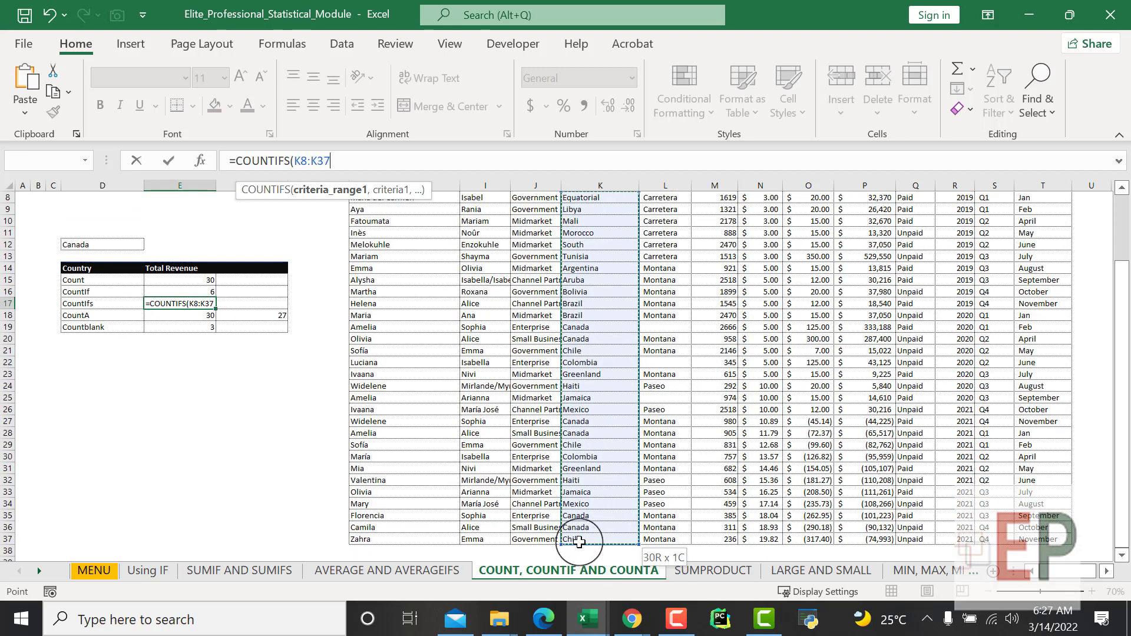
text(,)
click(76, 243)
text(,)
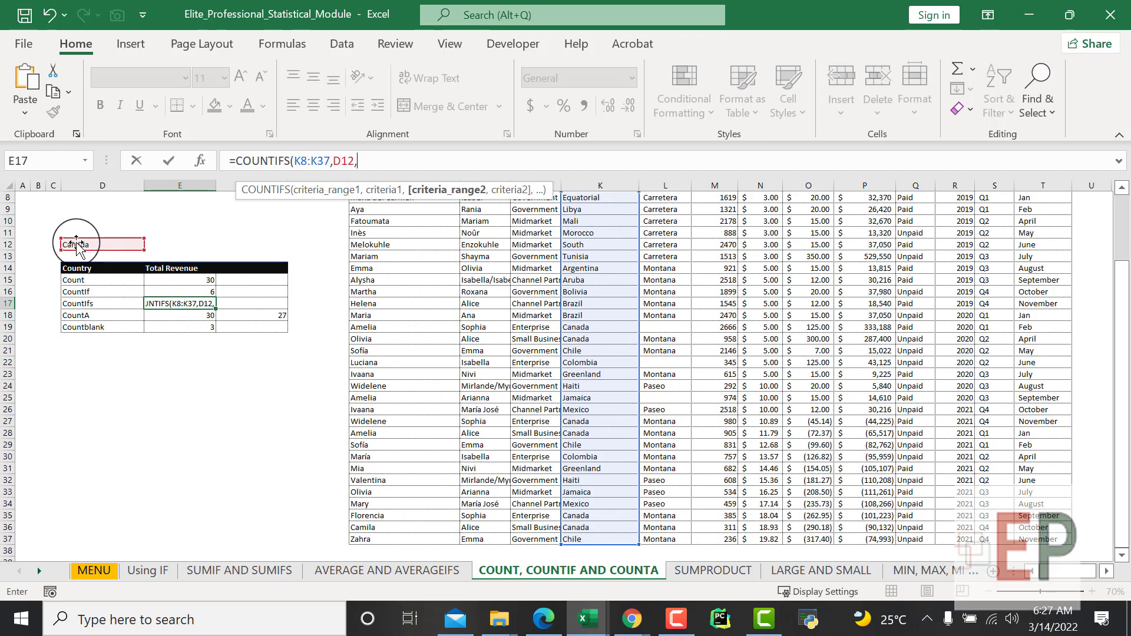
Add the Month range T8:T37 with criterion "Jan" and commit the COUNTIFS formula
scroll(546, 406, up, 2)
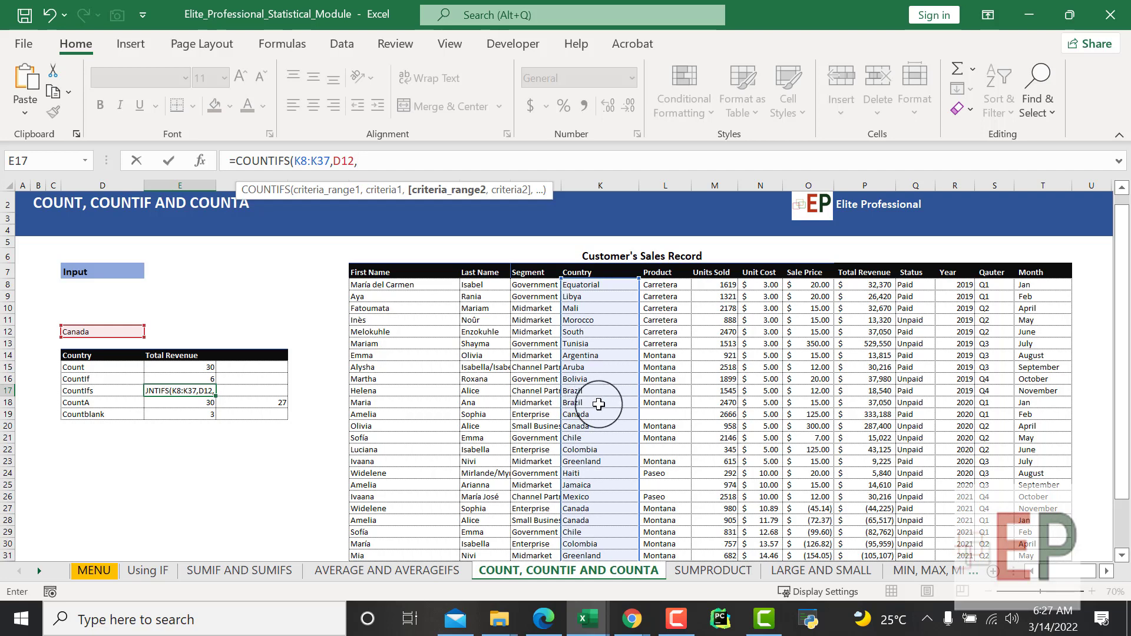
scroll(603, 405, down, 1)
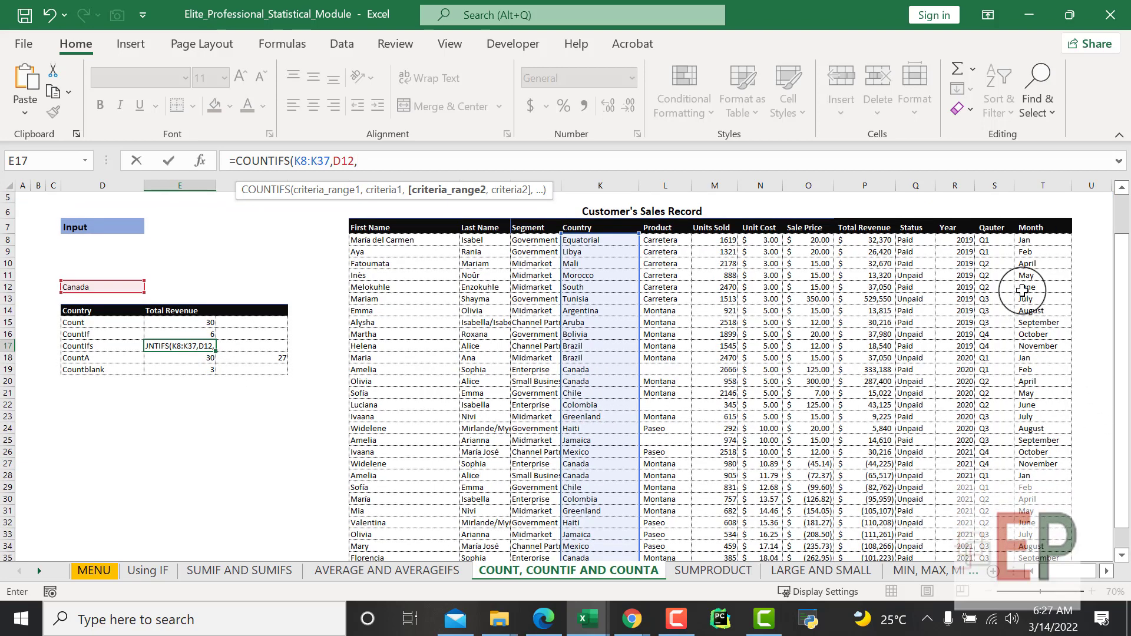
scroll(1025, 266, down, 4)
scroll(1030, 253, up, 4)
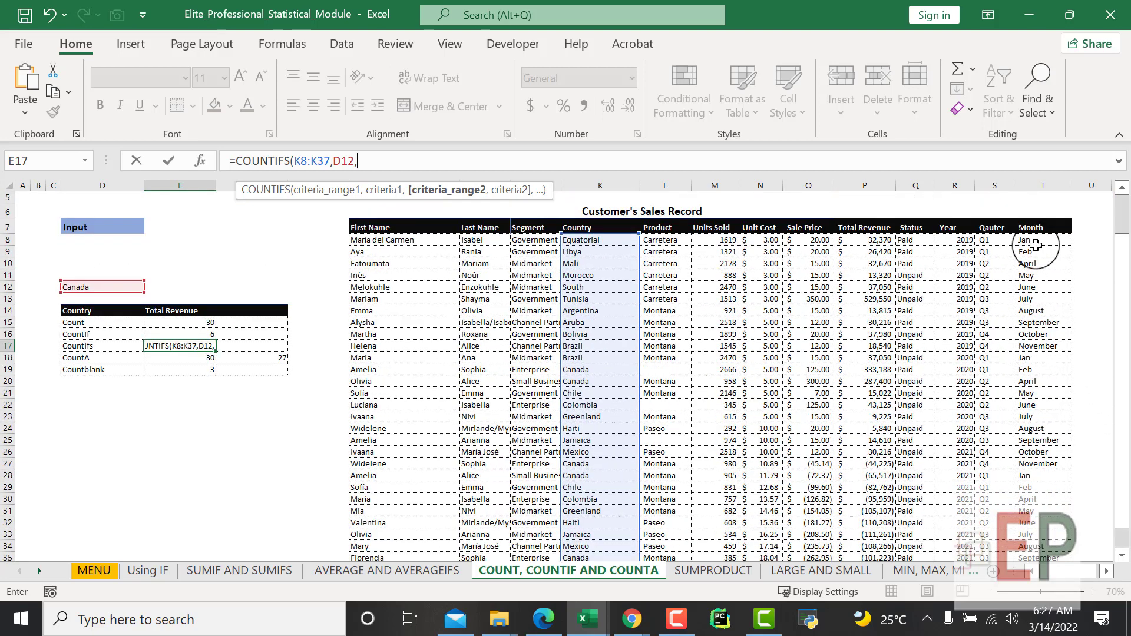
drag(1036, 240, 1035, 539)
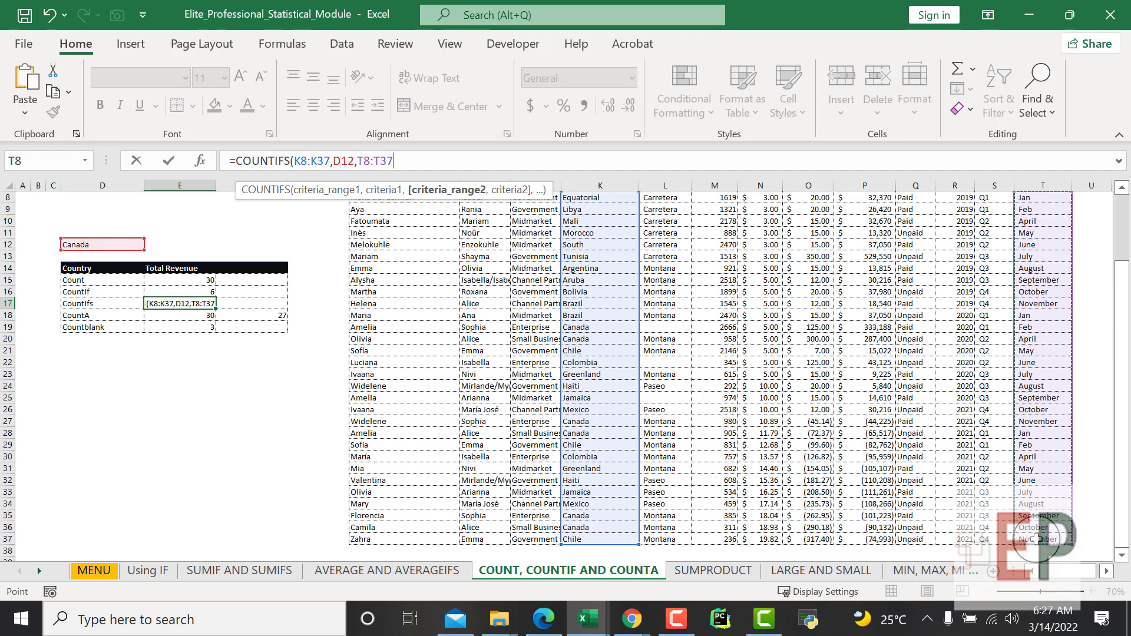
text(,"Jan)
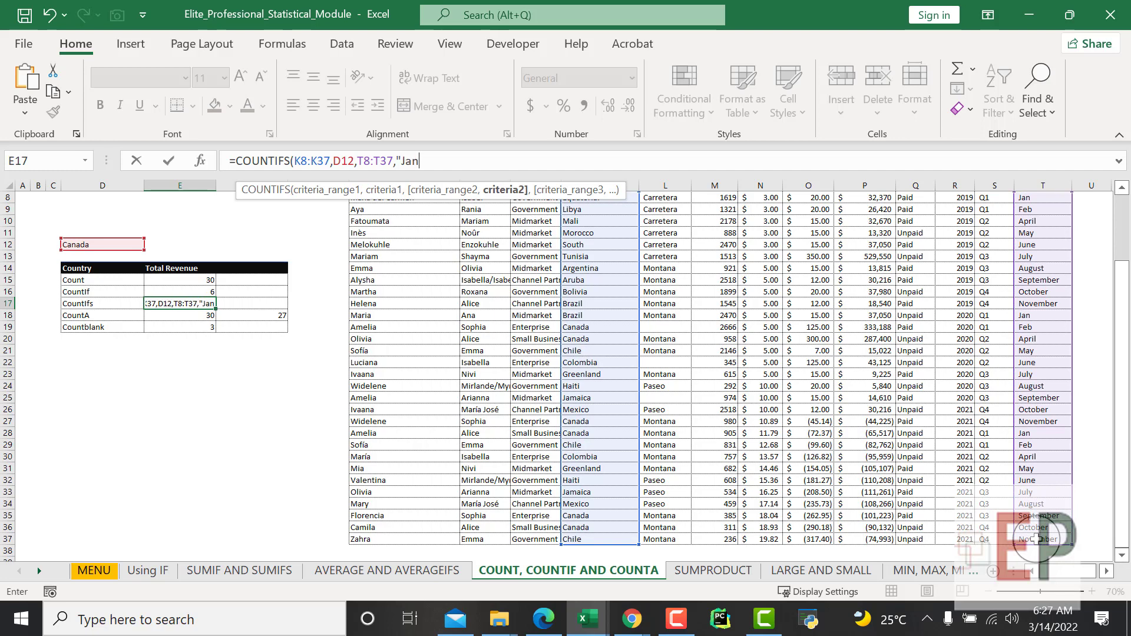
text("))
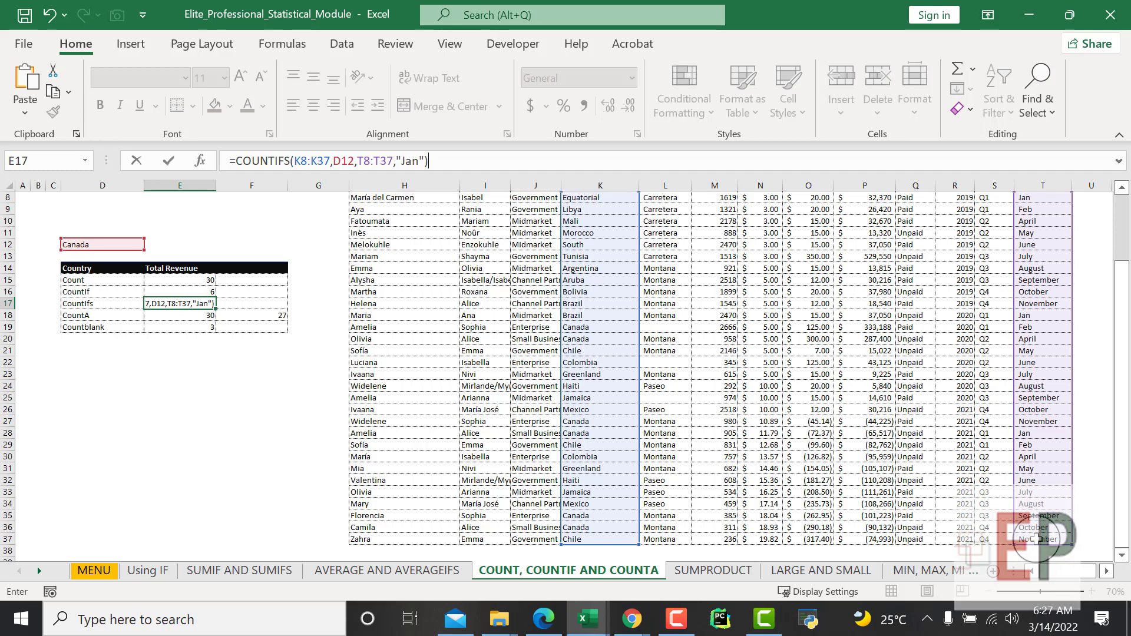
key(Return)
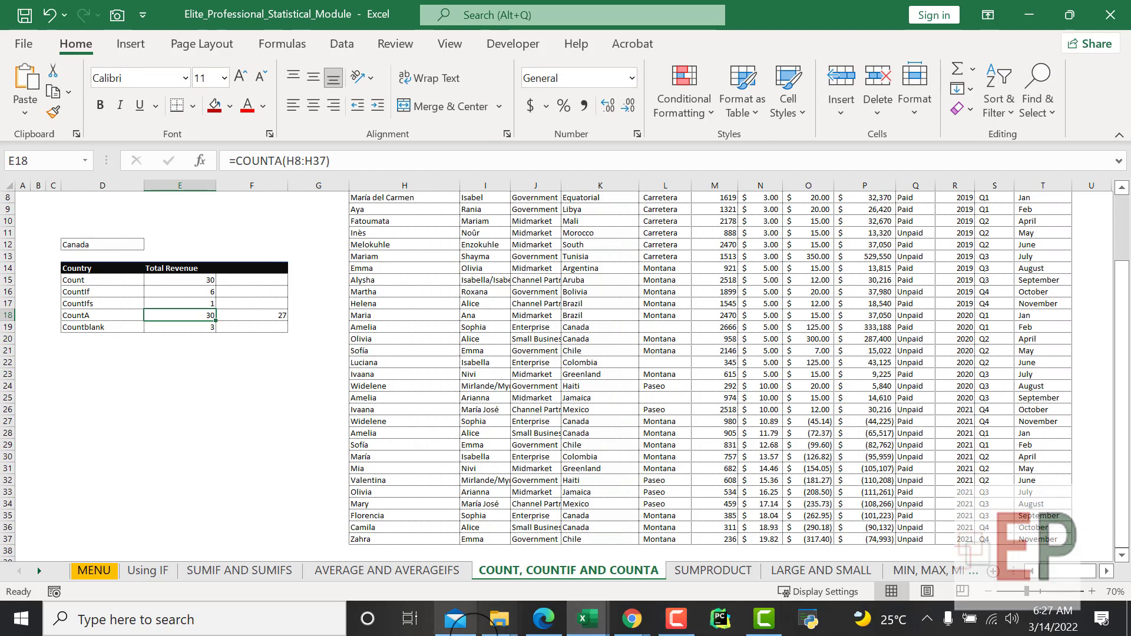
Review the COUNTIFS formula in E17 against the last Country entries
click(207, 303)
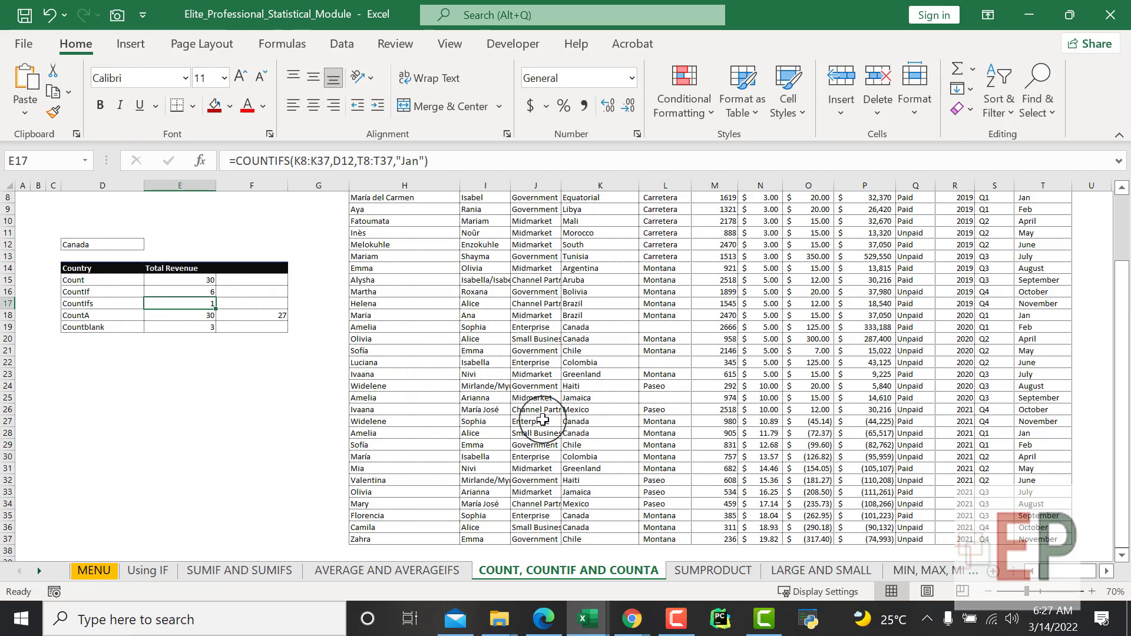
scroll(565, 434, up, 2)
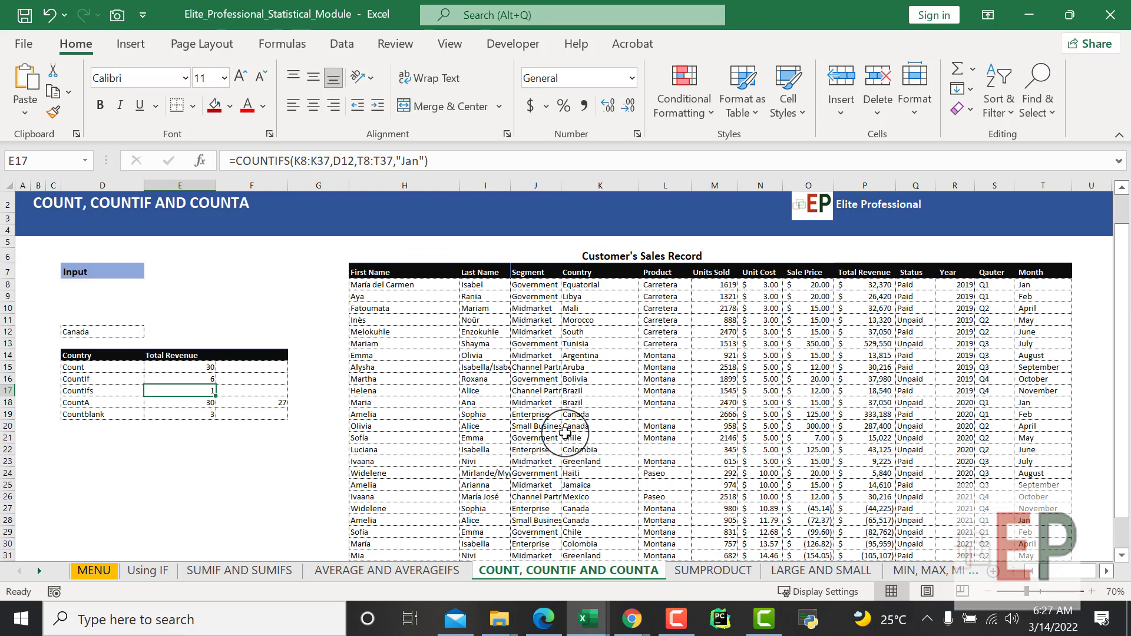
scroll(582, 404, down, 1)
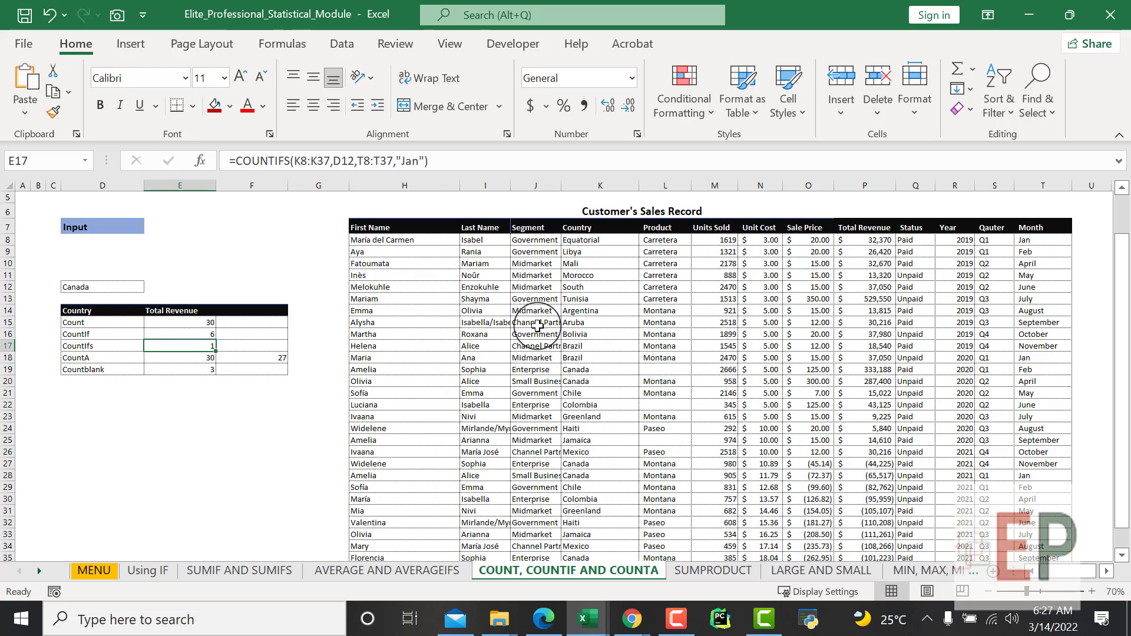
scroll(524, 366, down, 2)
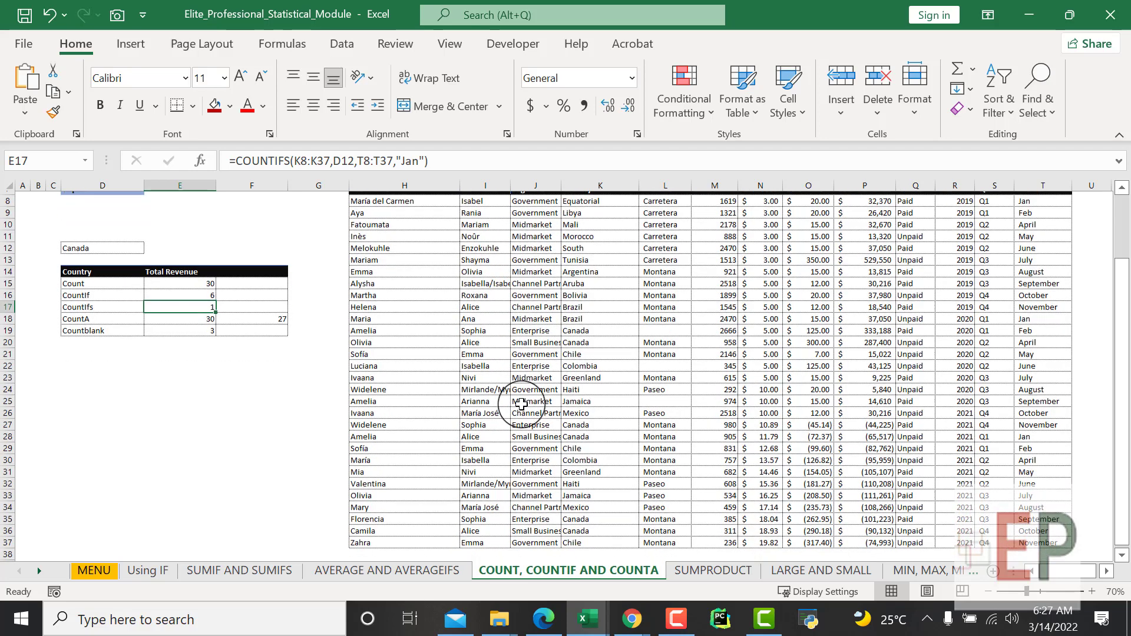
drag(586, 503, 838, 361)
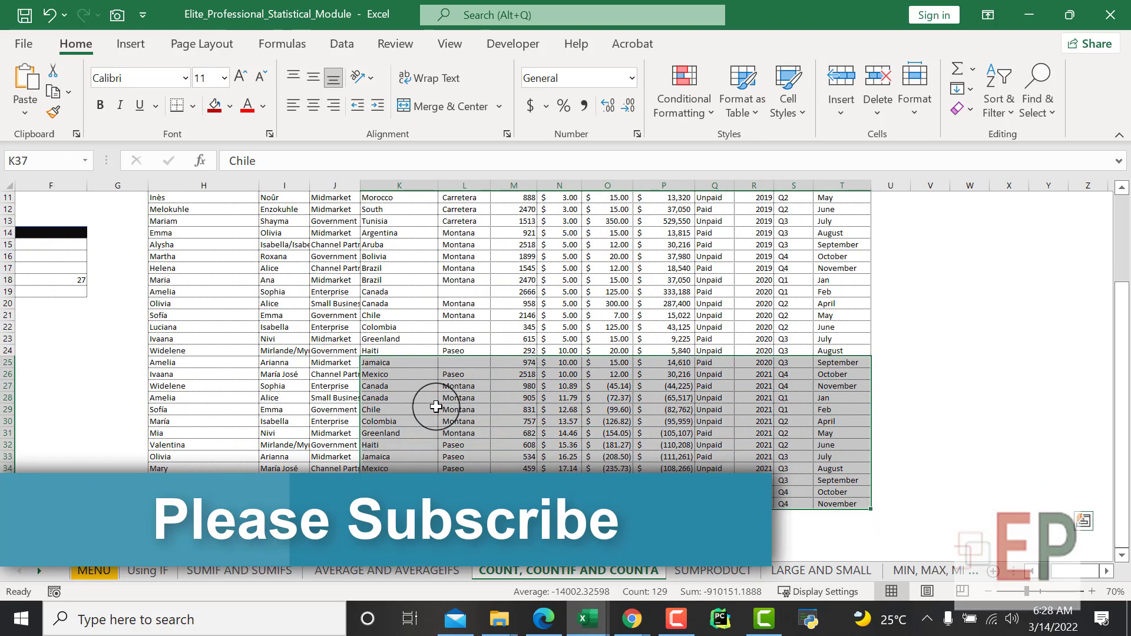
scroll(441, 401, left, 3)
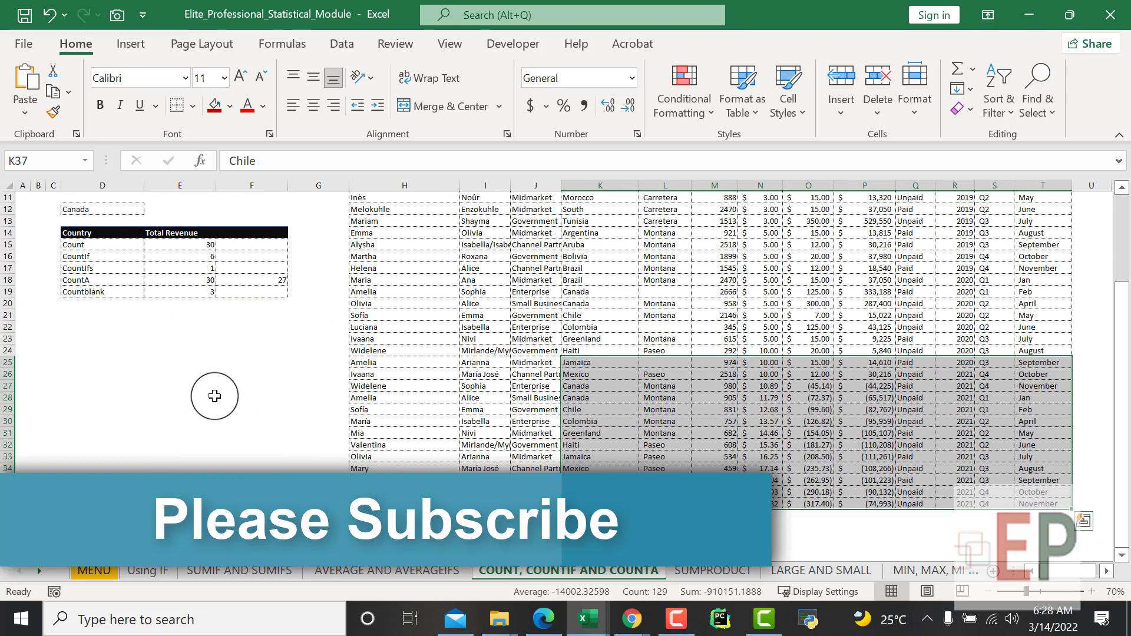
Recheck the CountIfs result 1 and the COUNTA formula in E18
click(189, 269)
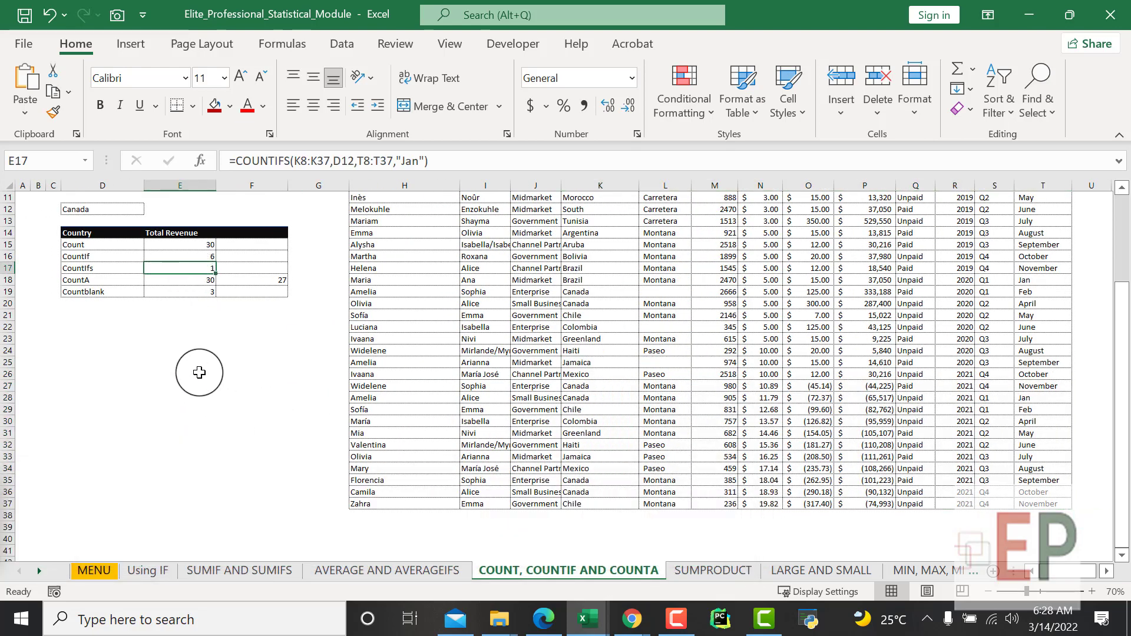
click(202, 374)
click(200, 269)
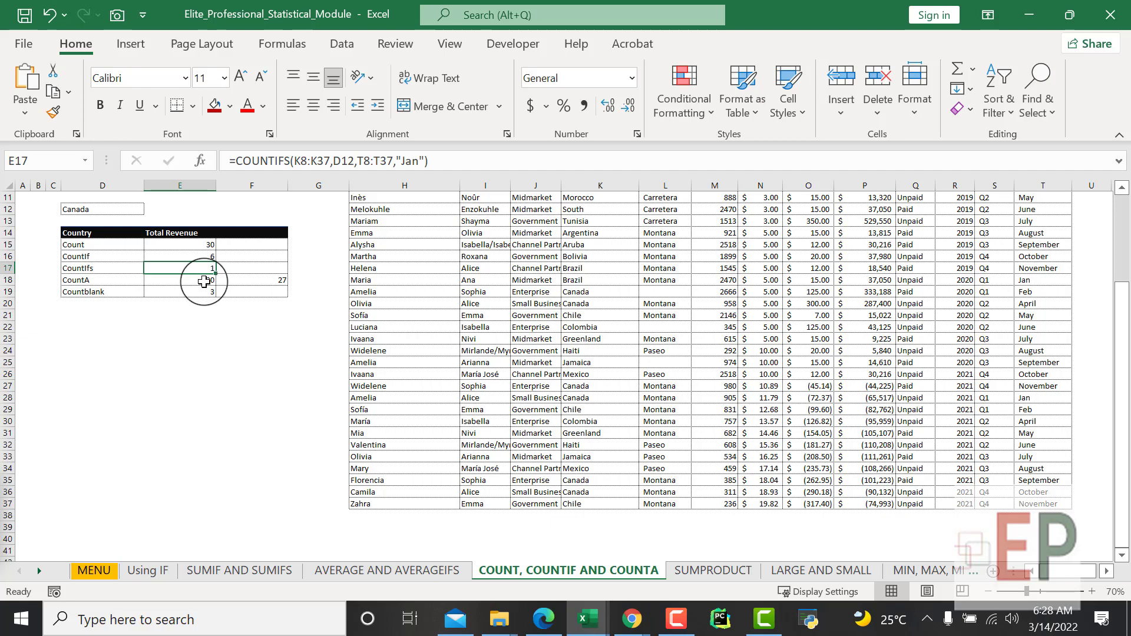
click(210, 352)
click(195, 281)
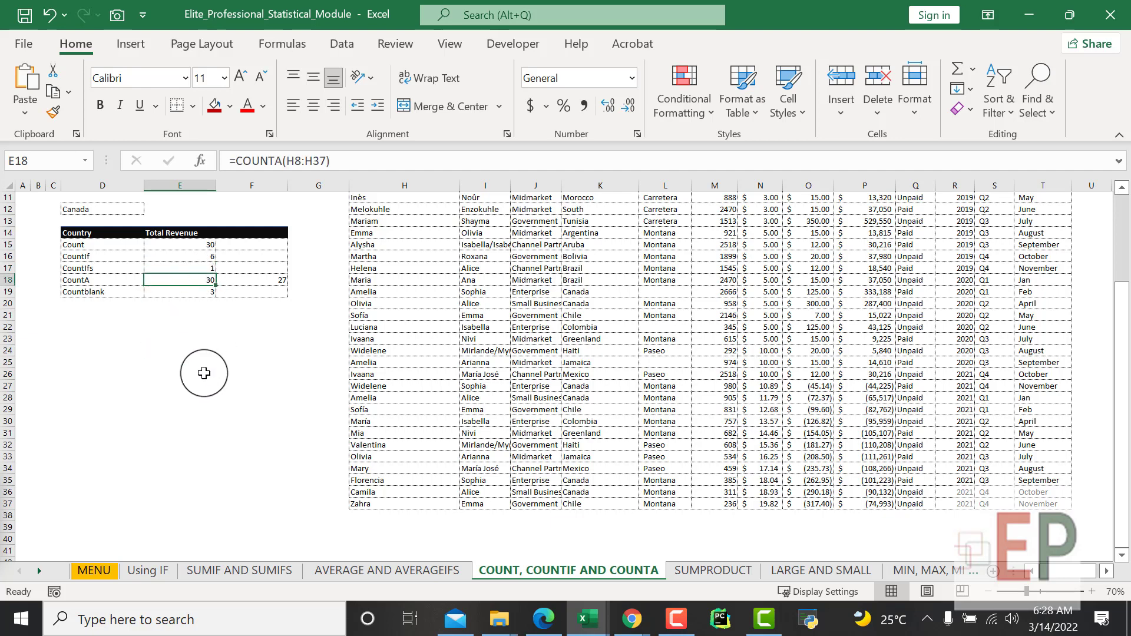
click(197, 407)
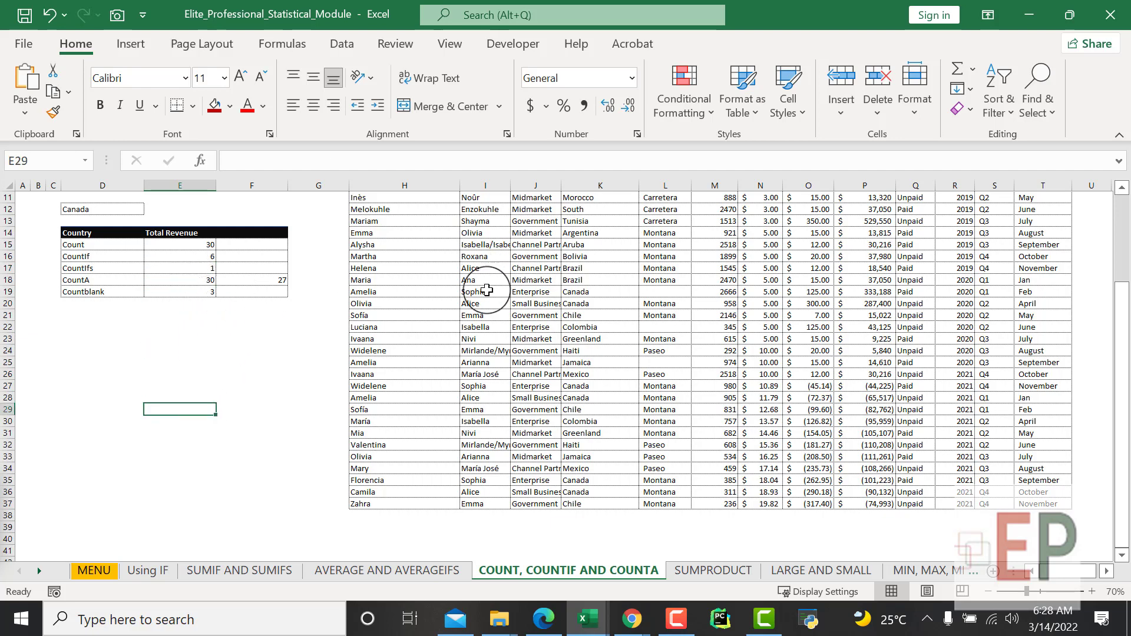
scroll(237, 439, up, 1)
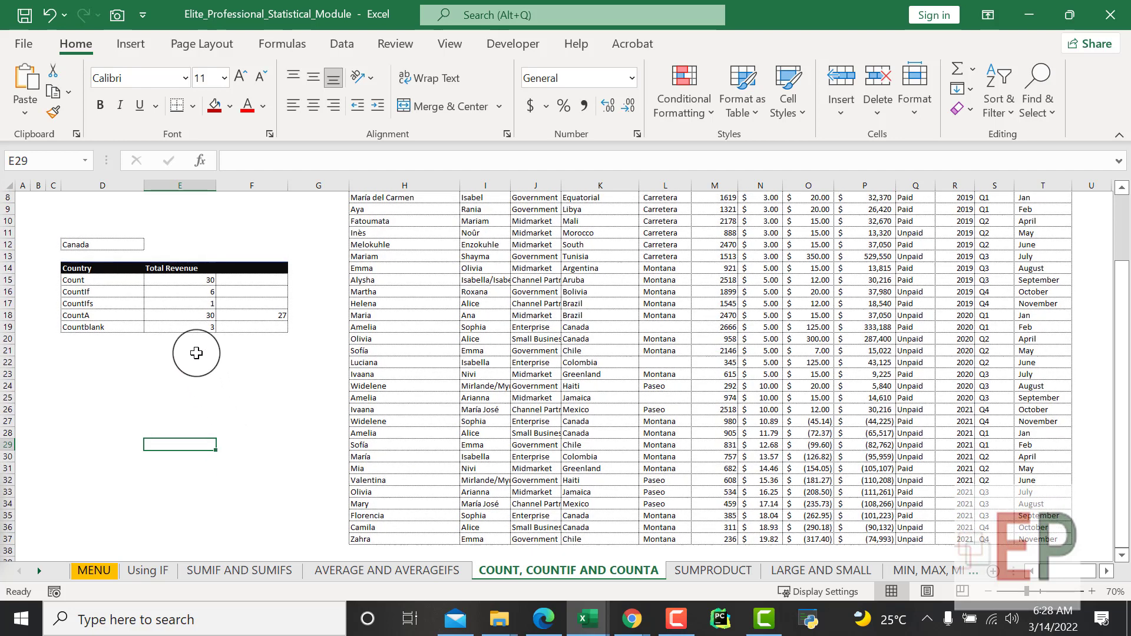
click(184, 314)
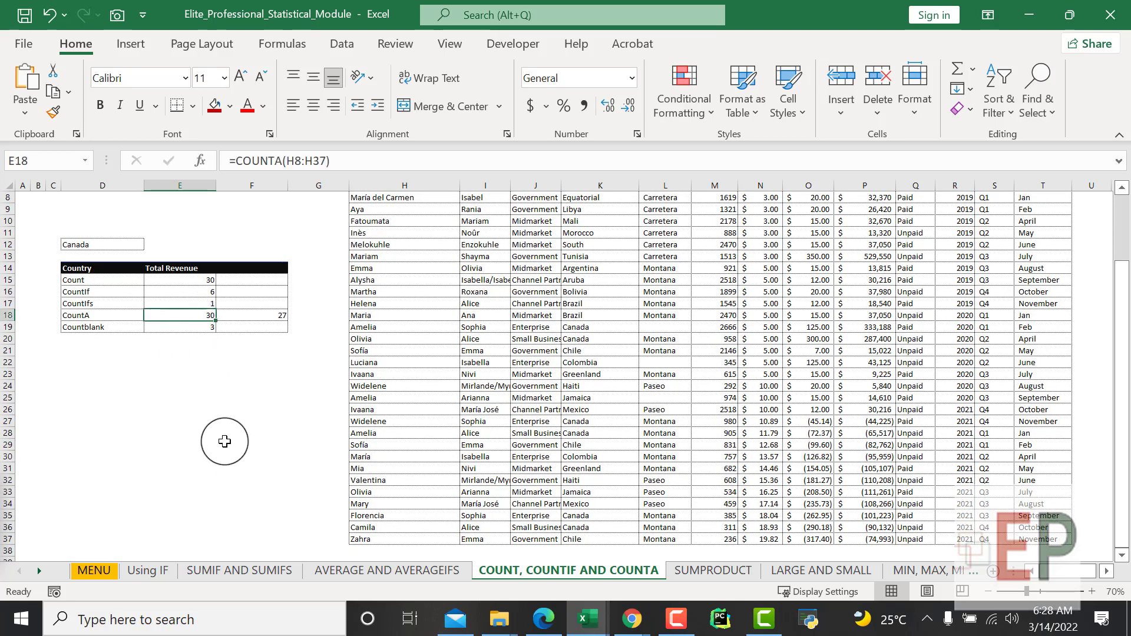
Begin a COUNTA formula in E18 over the Segment entries
text(=counta)
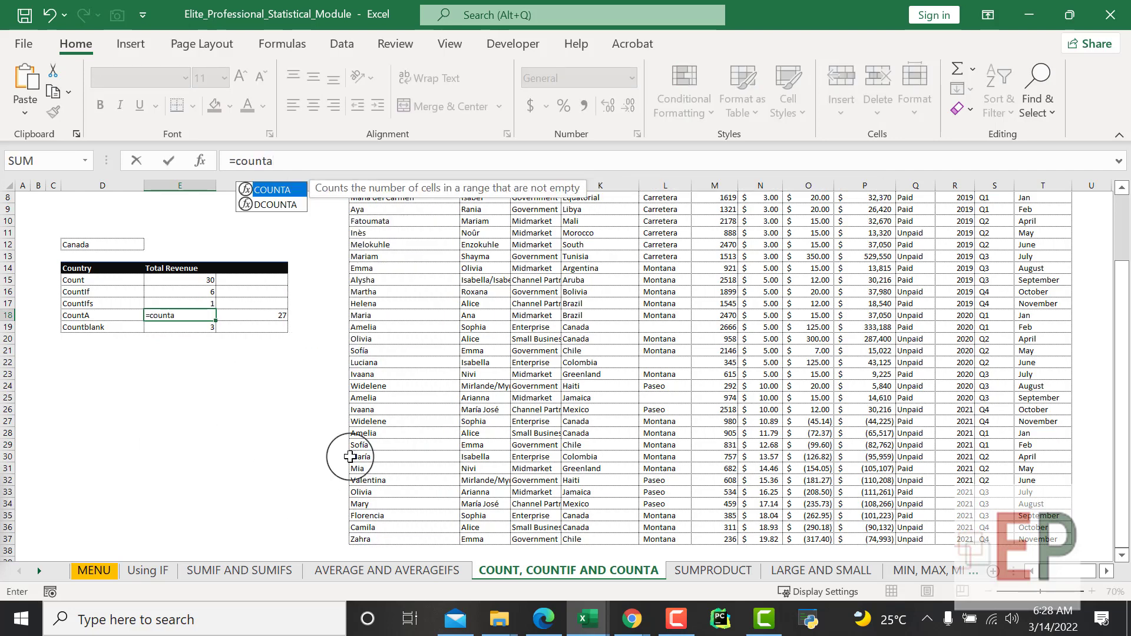
scroll(607, 275, up, 1)
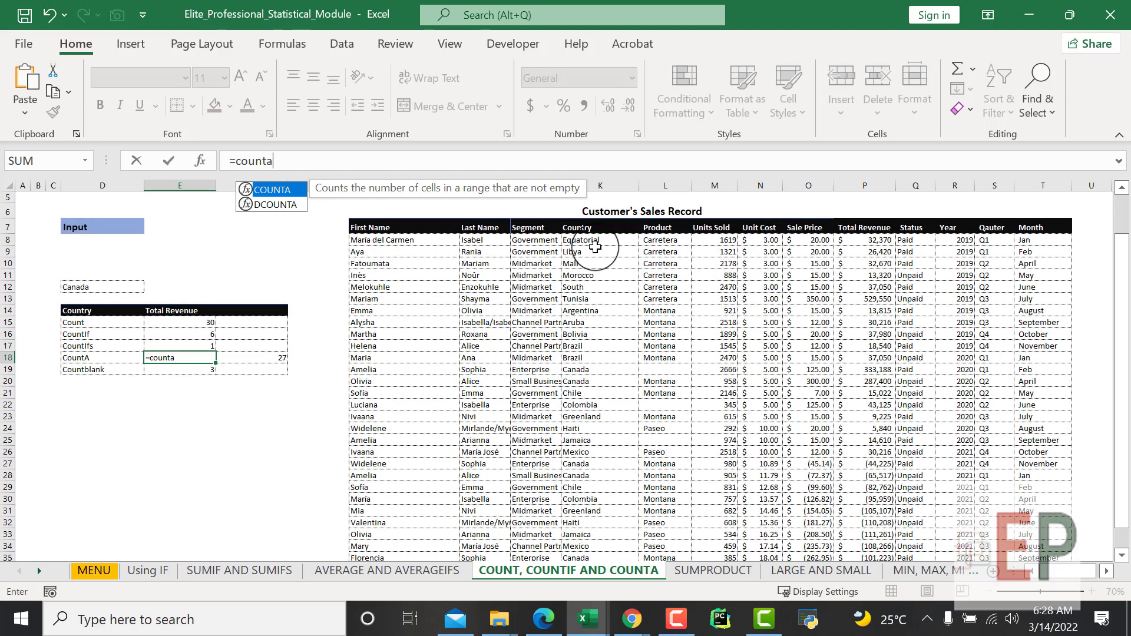
drag(540, 243, 537, 558)
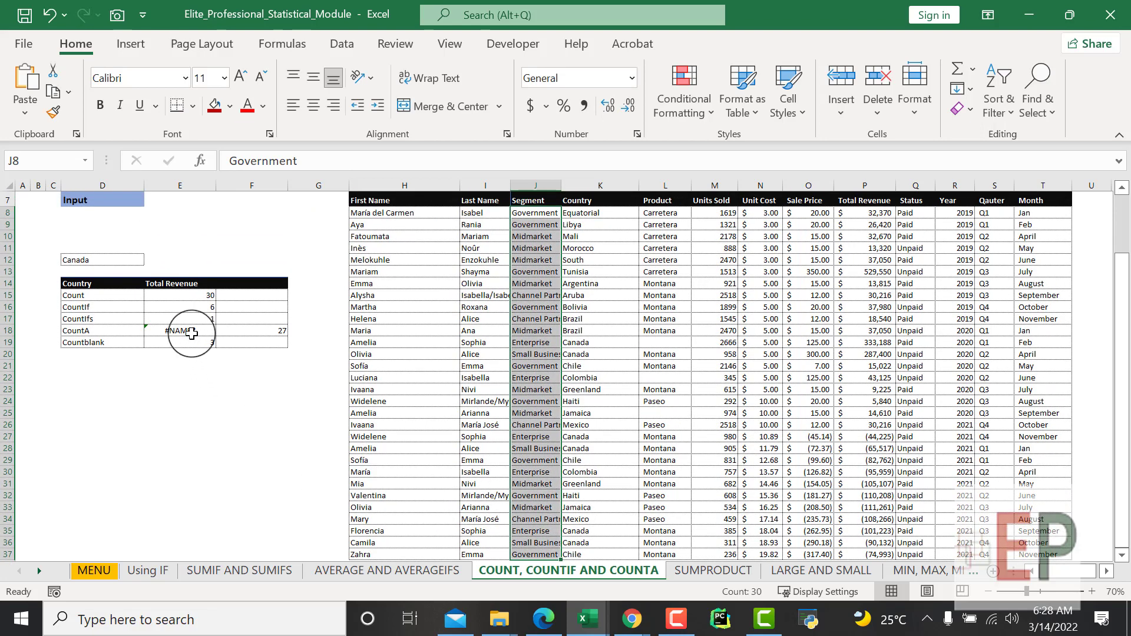
Redo E18 as =COUNTA over Segment J8:J37, returning 30
click(189, 330)
text(=count)
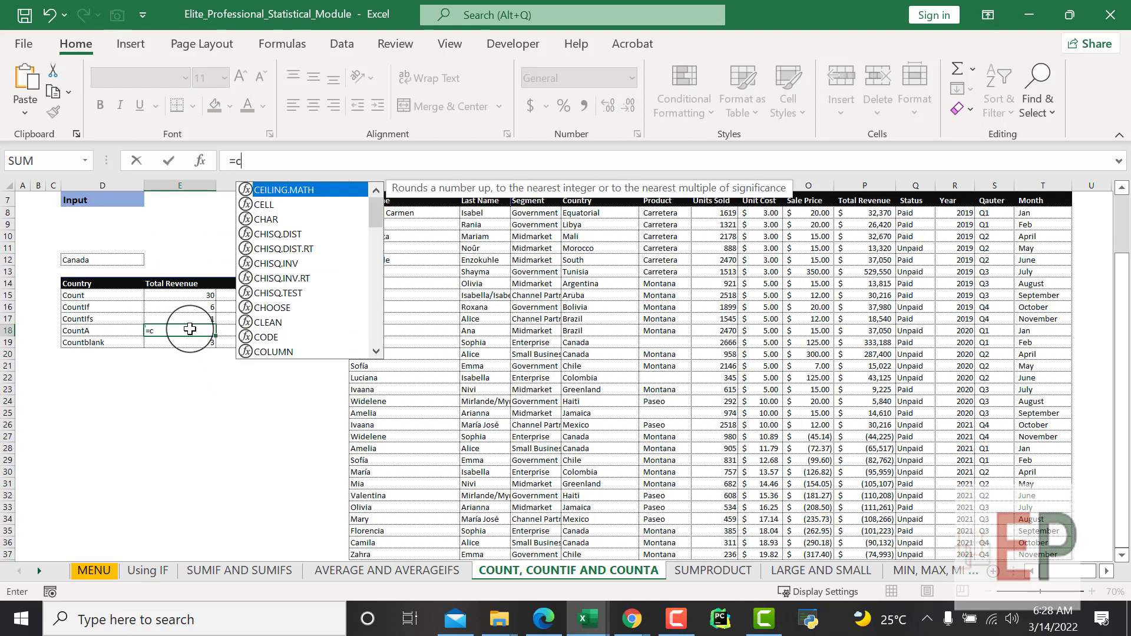
key(Down)
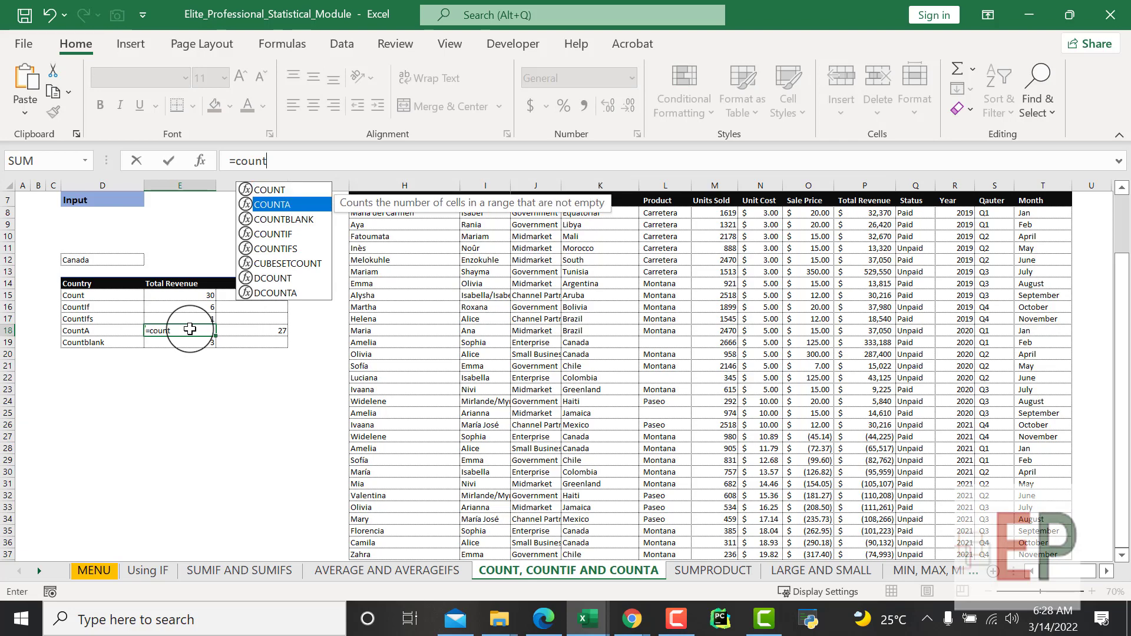
key(Tab)
click(523, 213)
drag(523, 213, 545, 489)
key(Return)
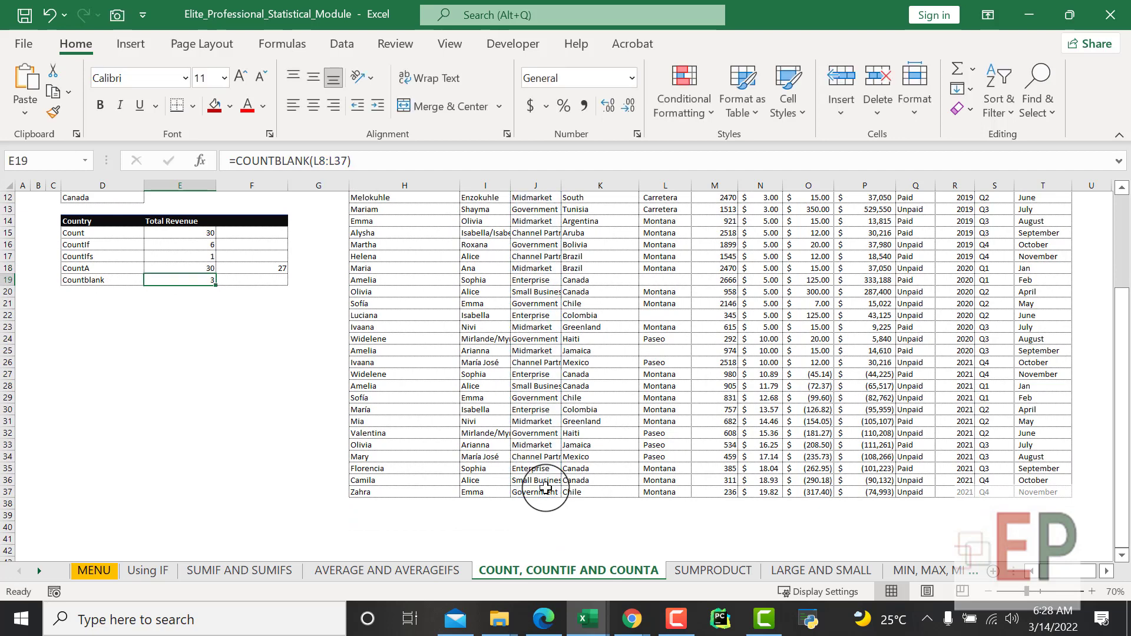
Clear two Segment entries as a test of CountA, then undo to restore them
click(193, 270)
click(543, 364)
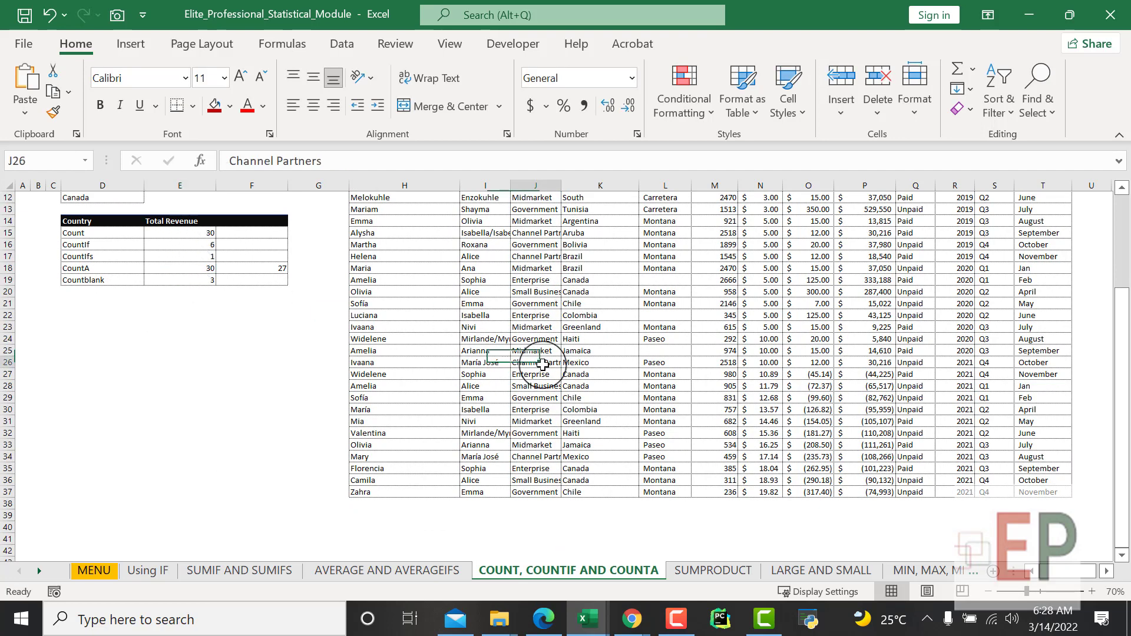
click(535, 330)
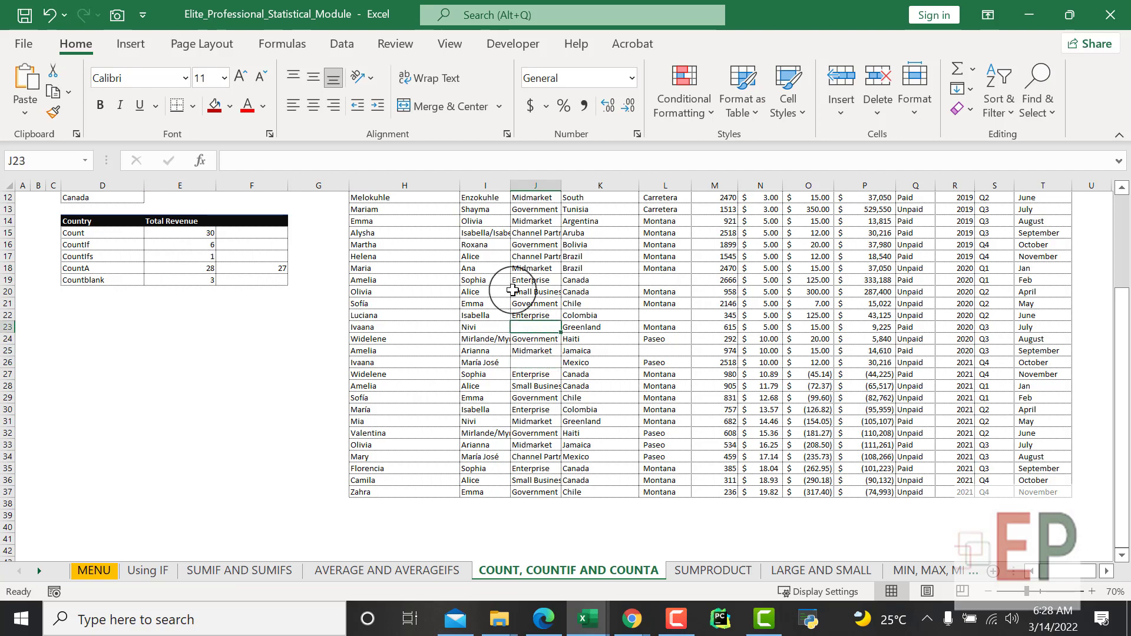
key(ctrl+z)
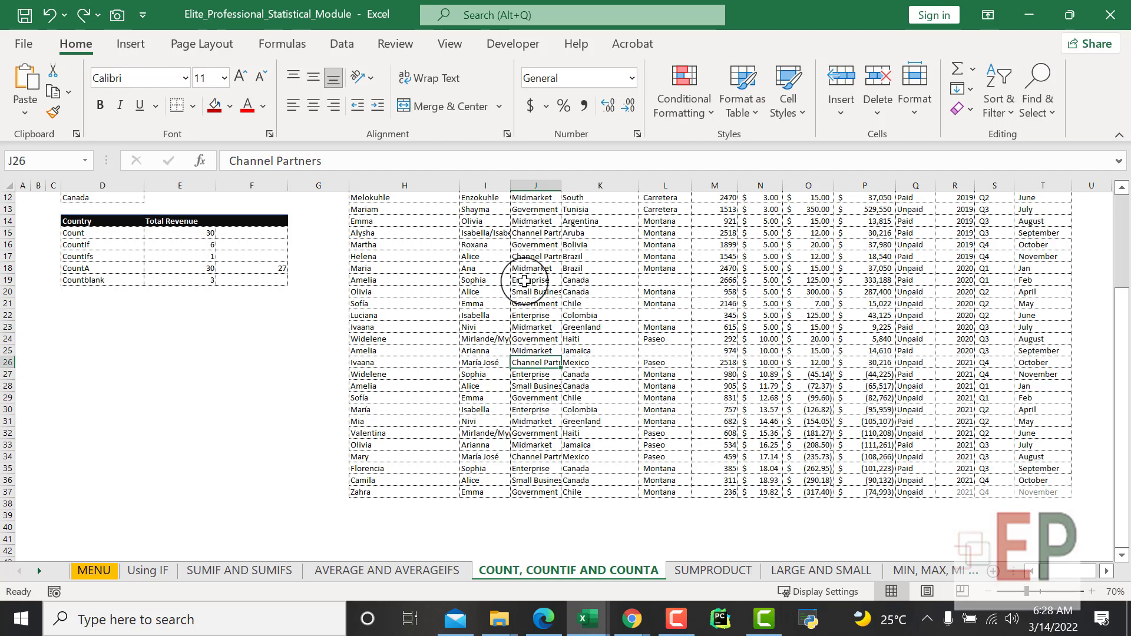
Change the CountA formula to =COUNTA(O8:O37) over Sale Price, still giving 30
click(206, 267)
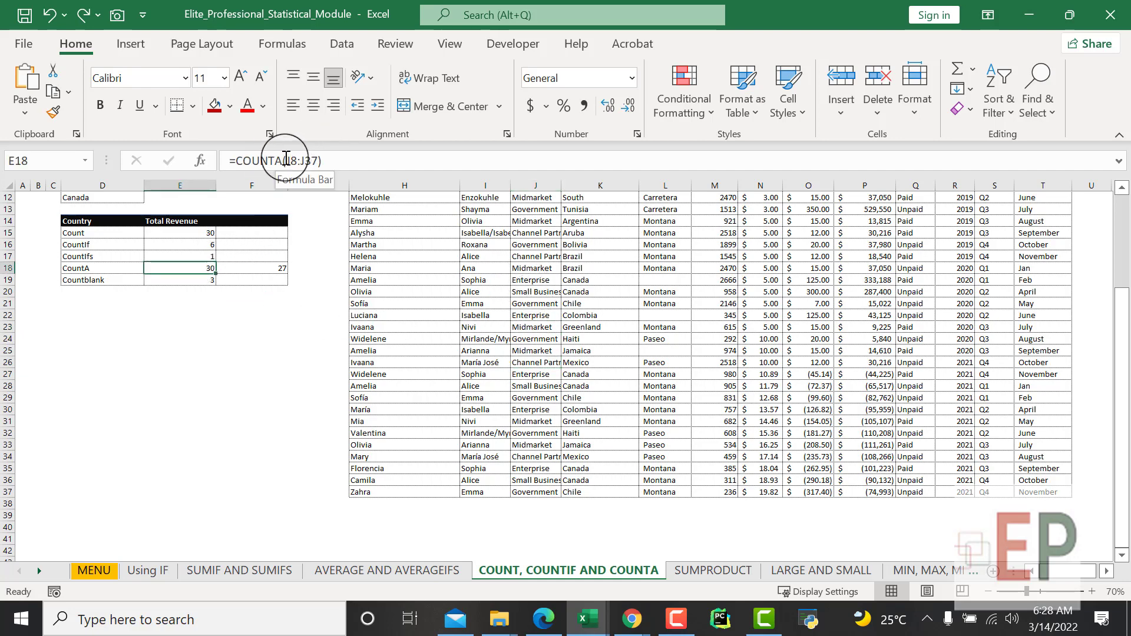
drag(319, 161, 302, 160)
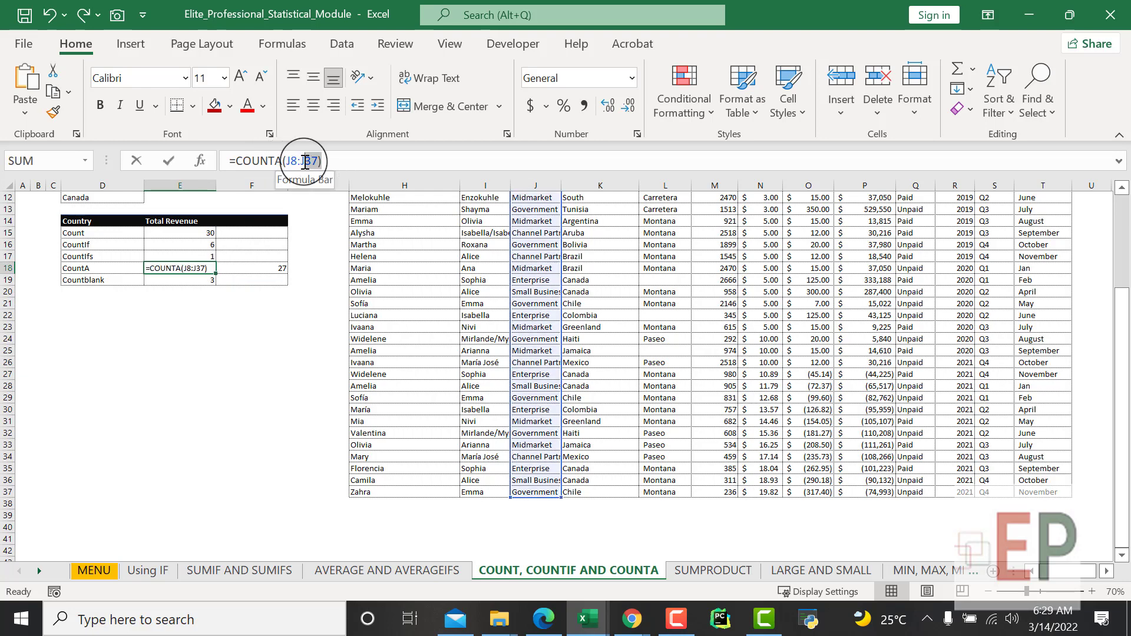
key(BackSpace)
key(BackSpace)
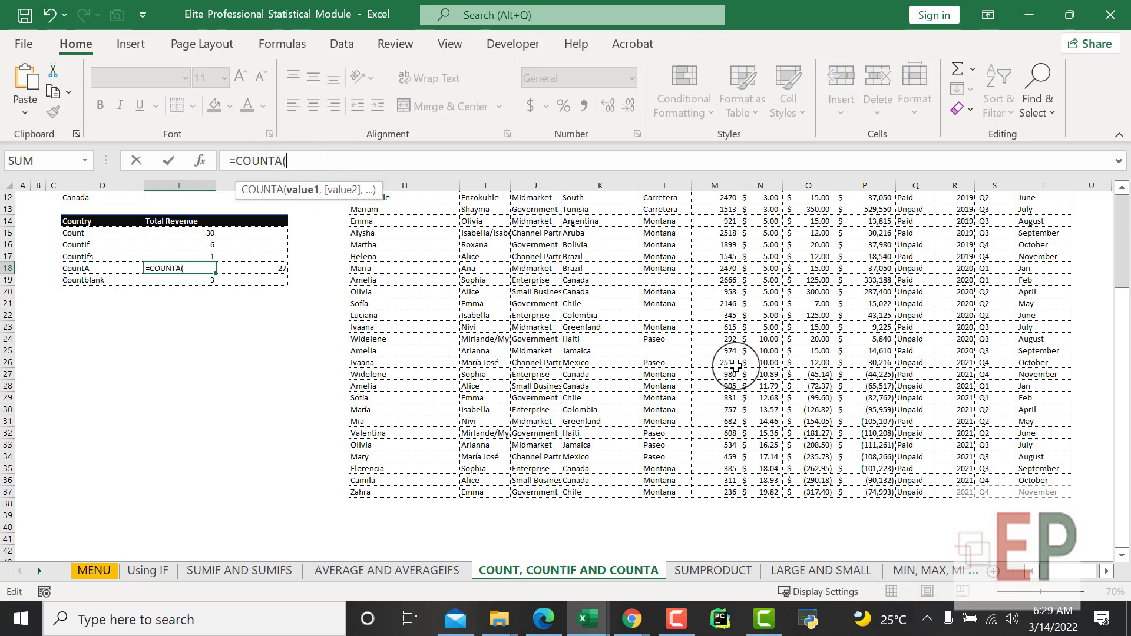
scroll(872, 383, up, 4)
drag(811, 296, 810, 512)
text())
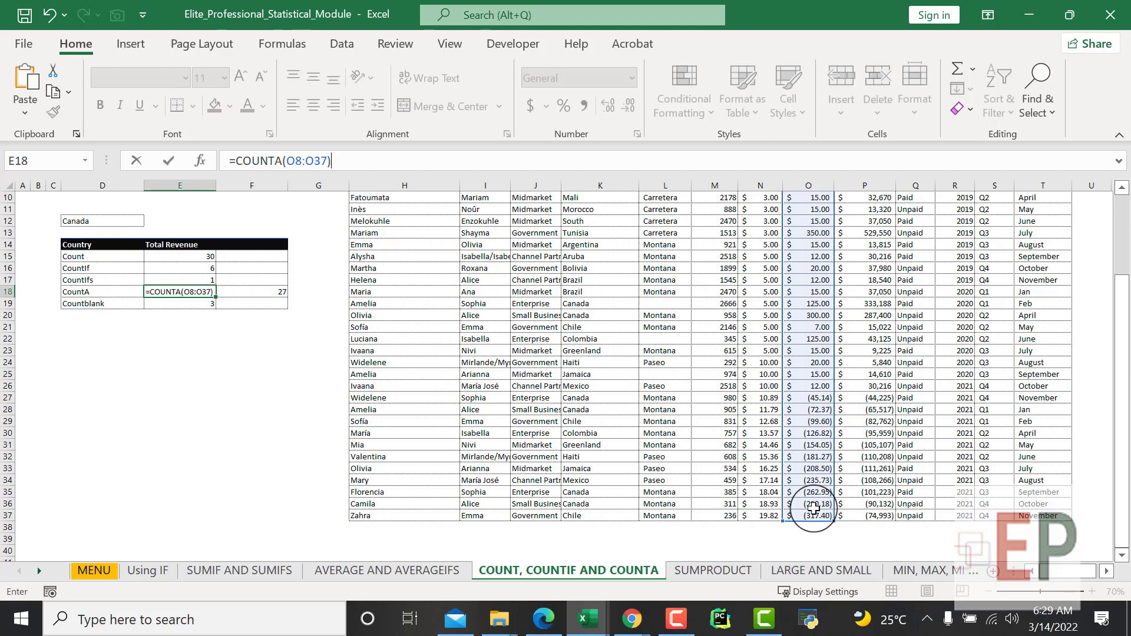
key(Return)
key(Up)
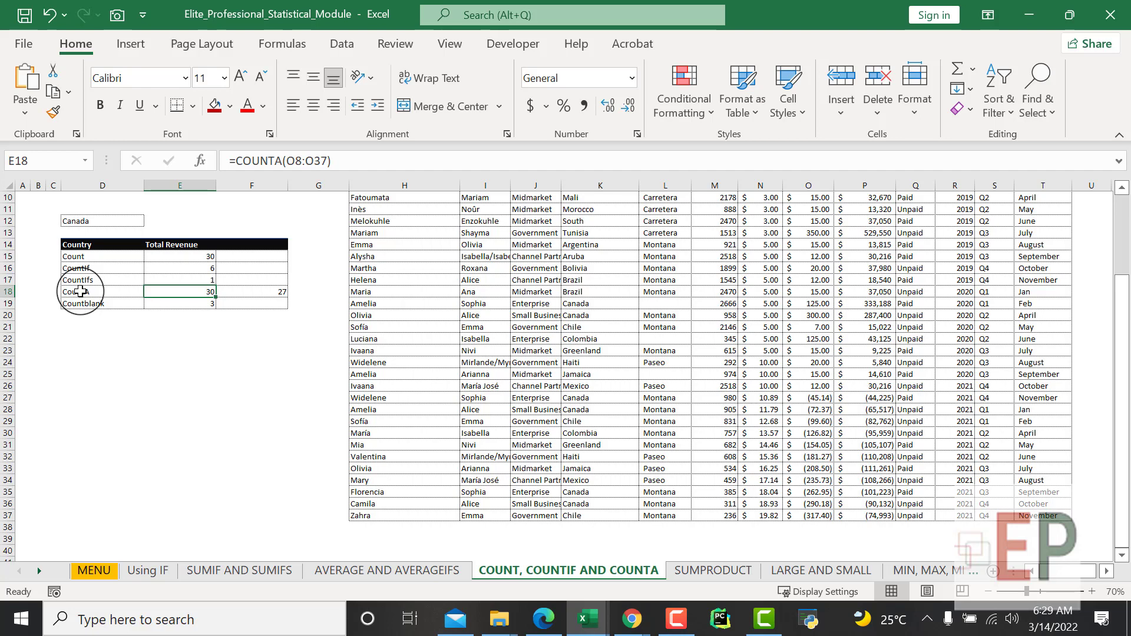
Enter =COUNTBLANK(L8:L37) in E19 over the Product column, returning 3
click(109, 357)
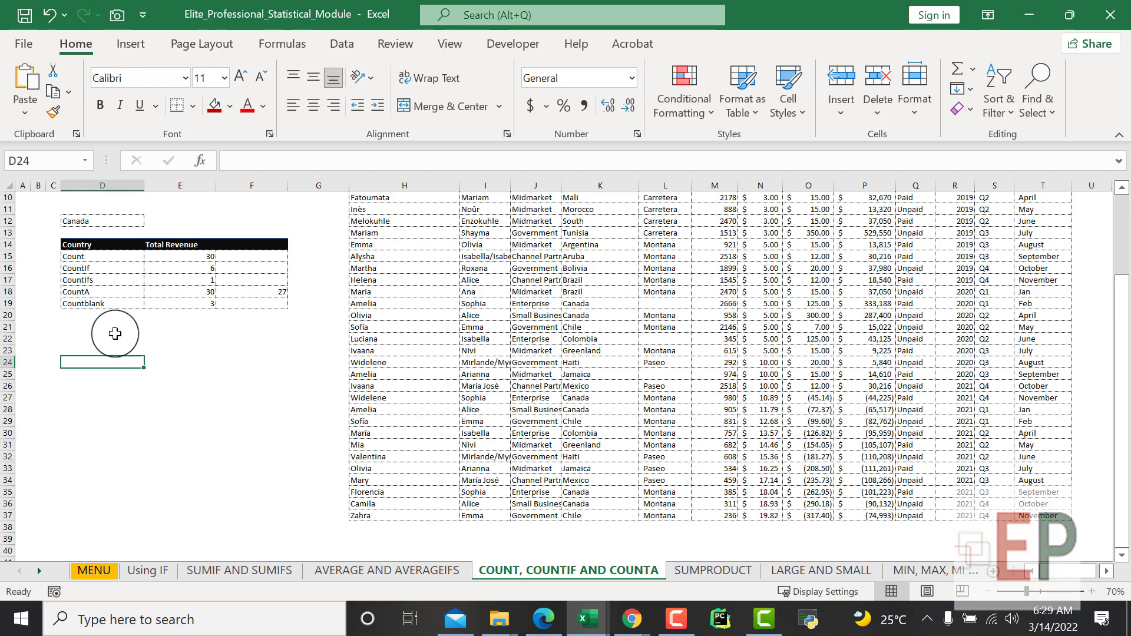
click(100, 304)
click(198, 303)
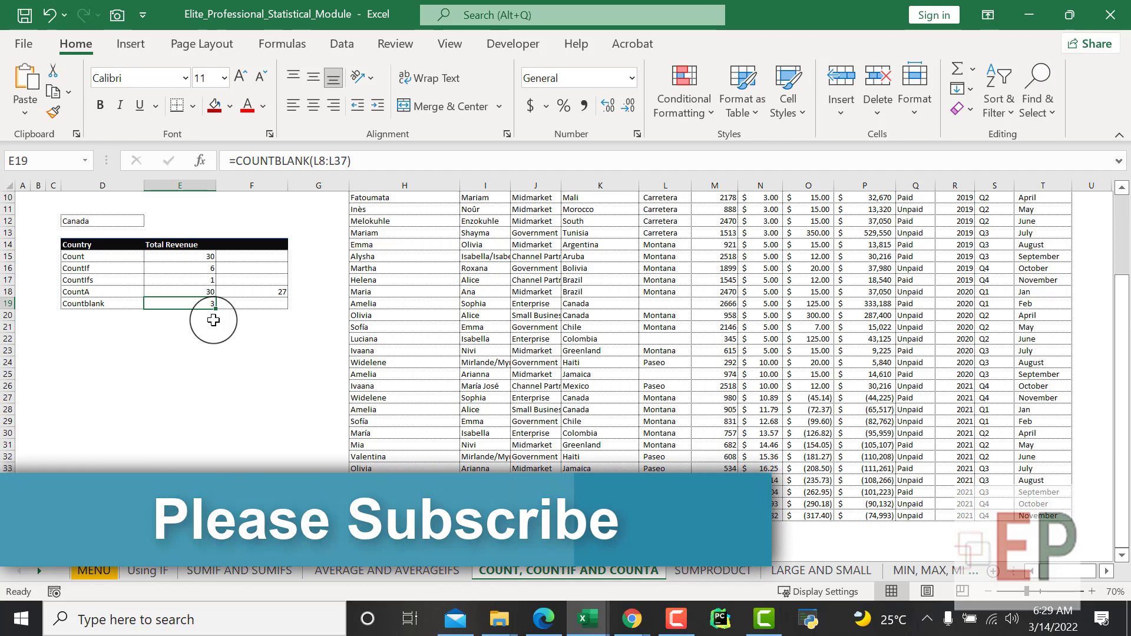
text(=countba)
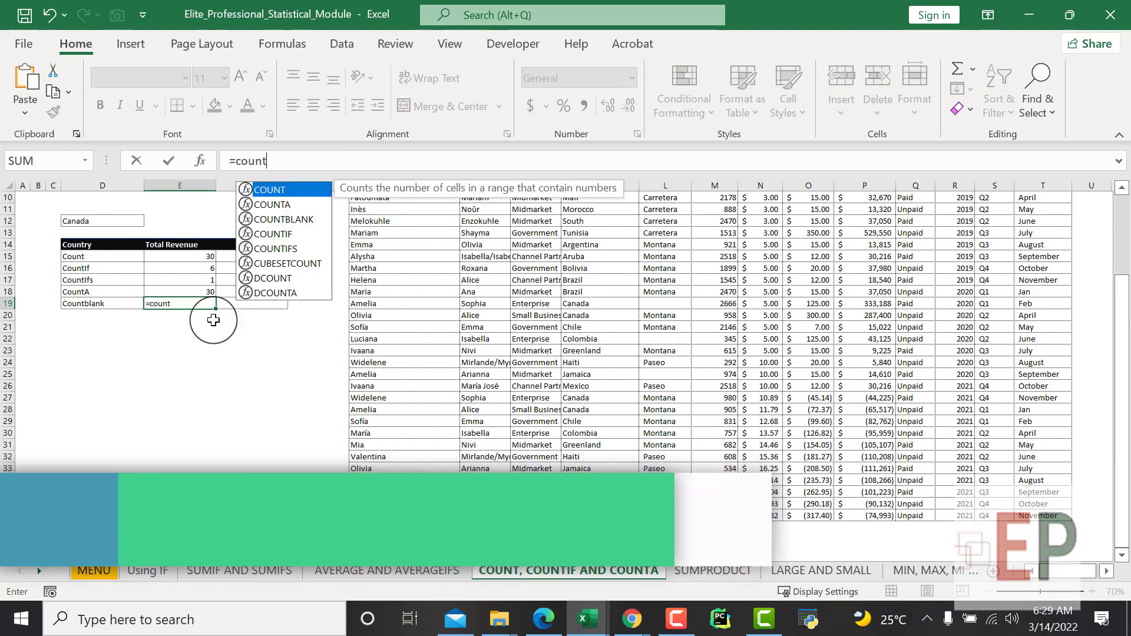
key(Tab)
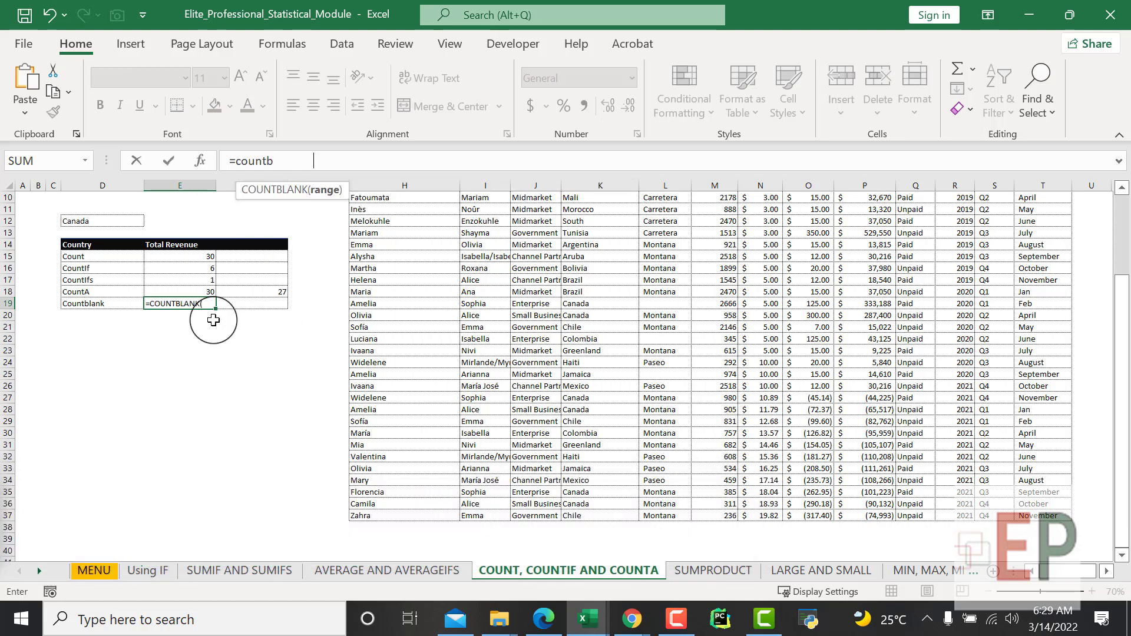
scroll(625, 311, up, 2)
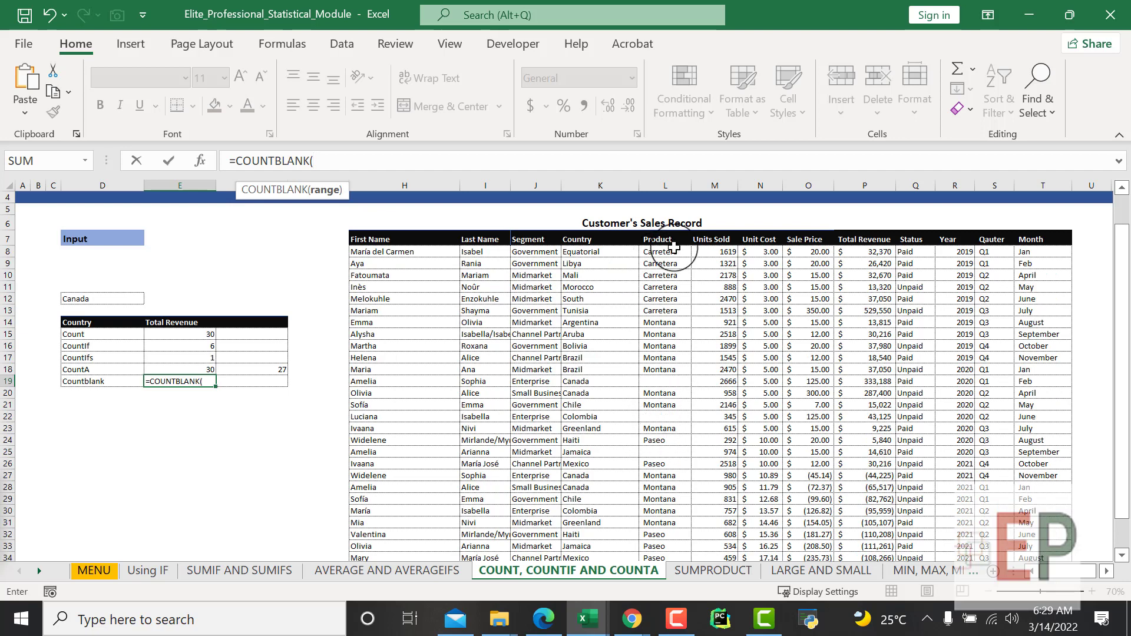
drag(665, 255, 654, 531)
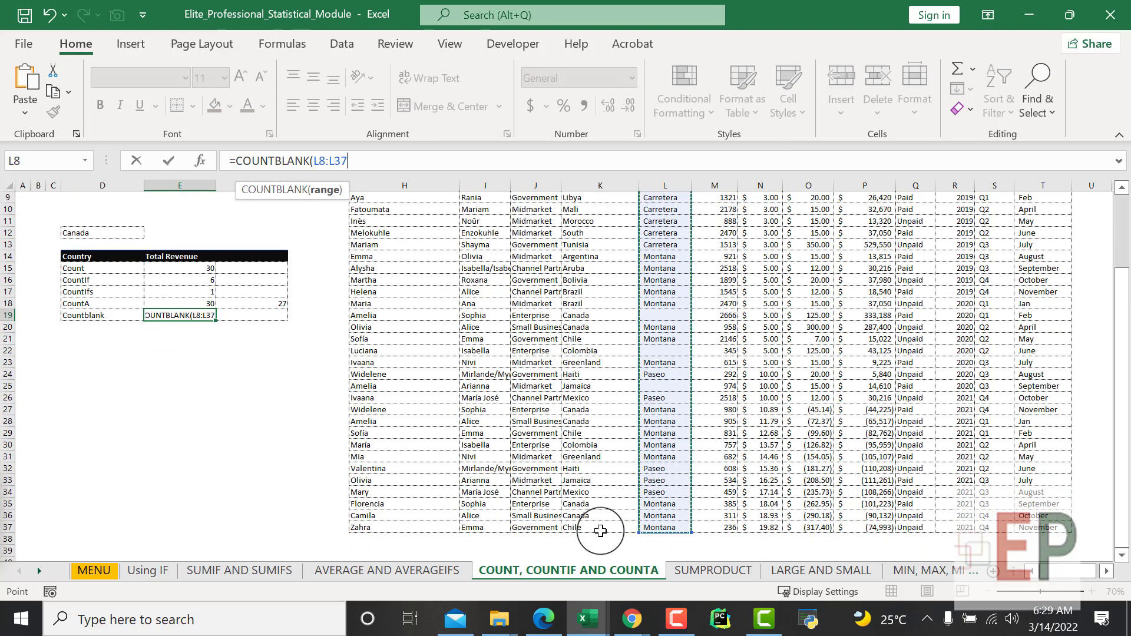
text())
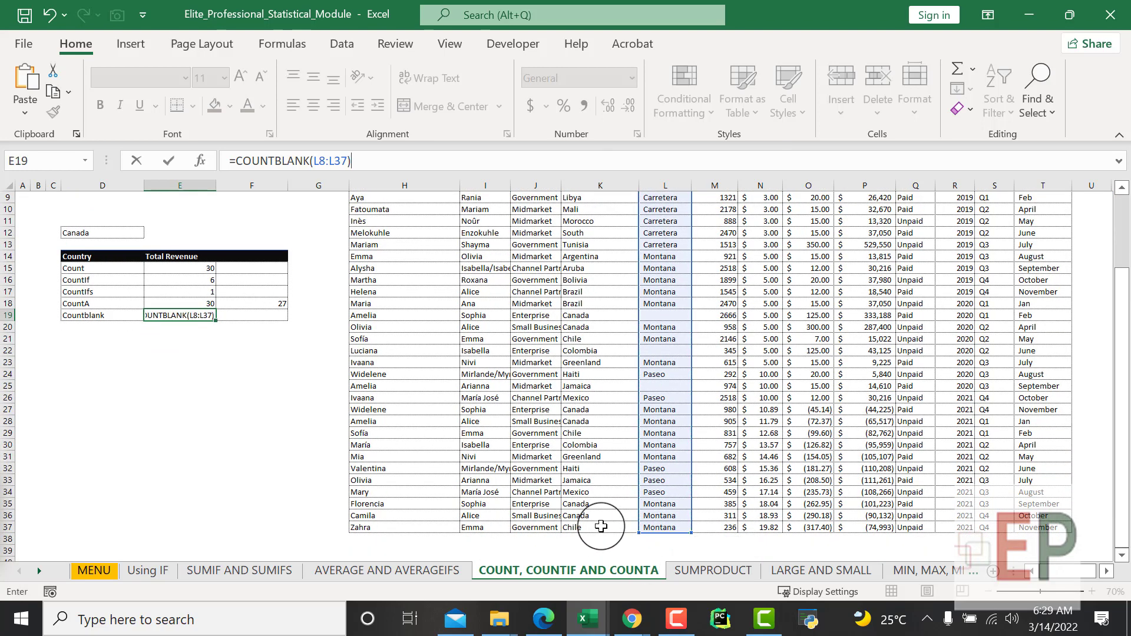
key(Return)
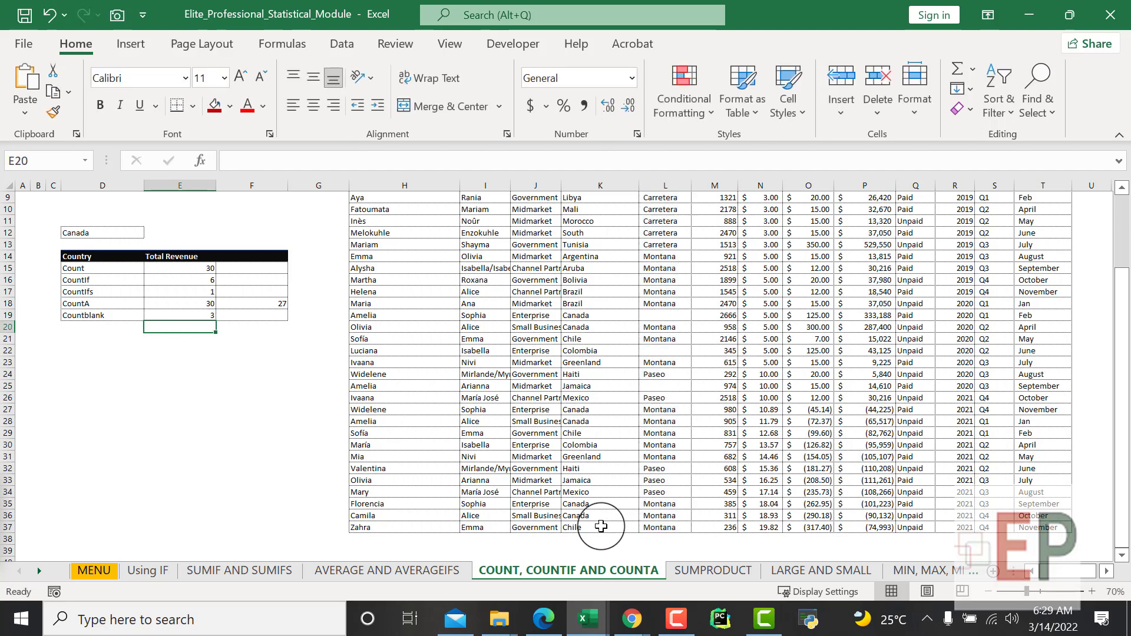
Check several Product cells, including an already empty one
click(653, 316)
click(654, 352)
click(654, 398)
click(656, 433)
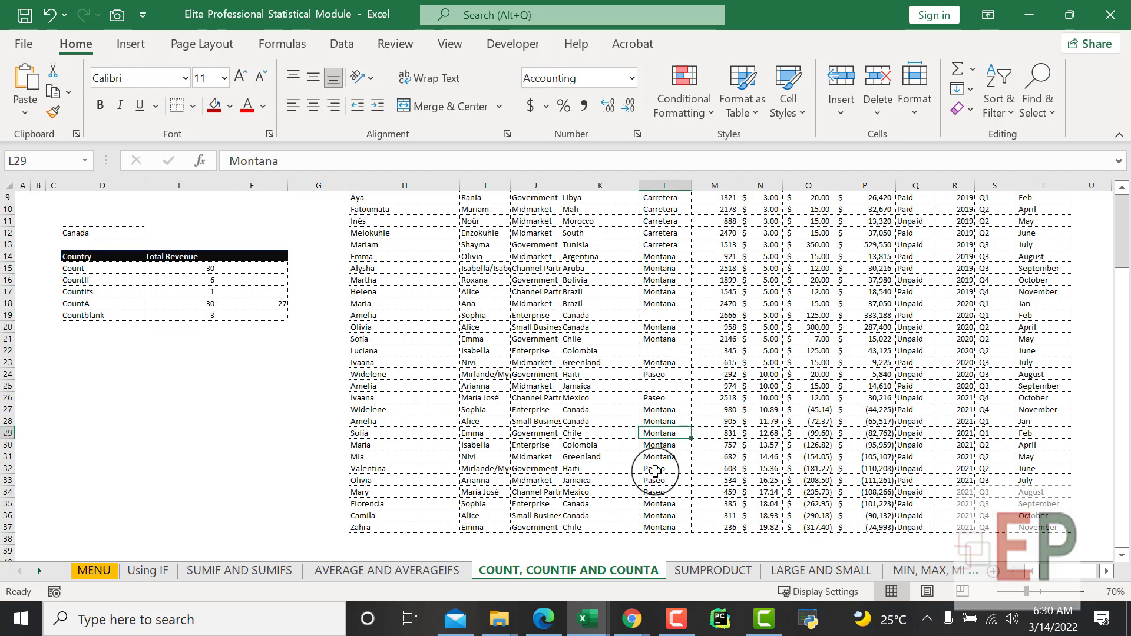
Delete the Product entries in L15 and L33, raising Countblank to 6
click(661, 268)
key(Delete)
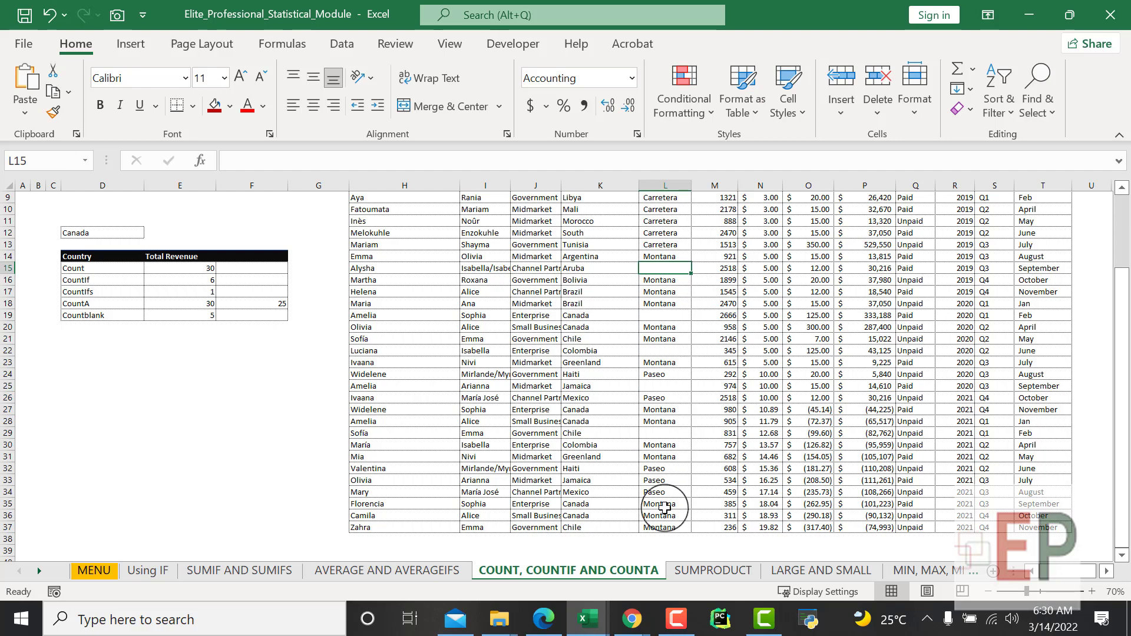
click(658, 480)
key(Delete)
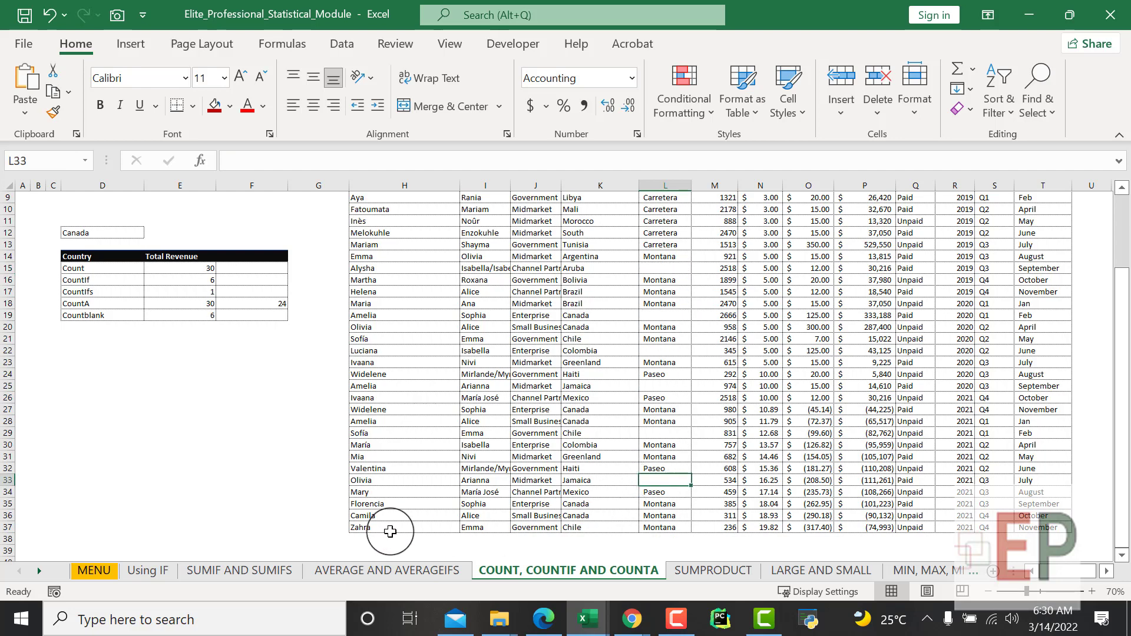
click(256, 493)
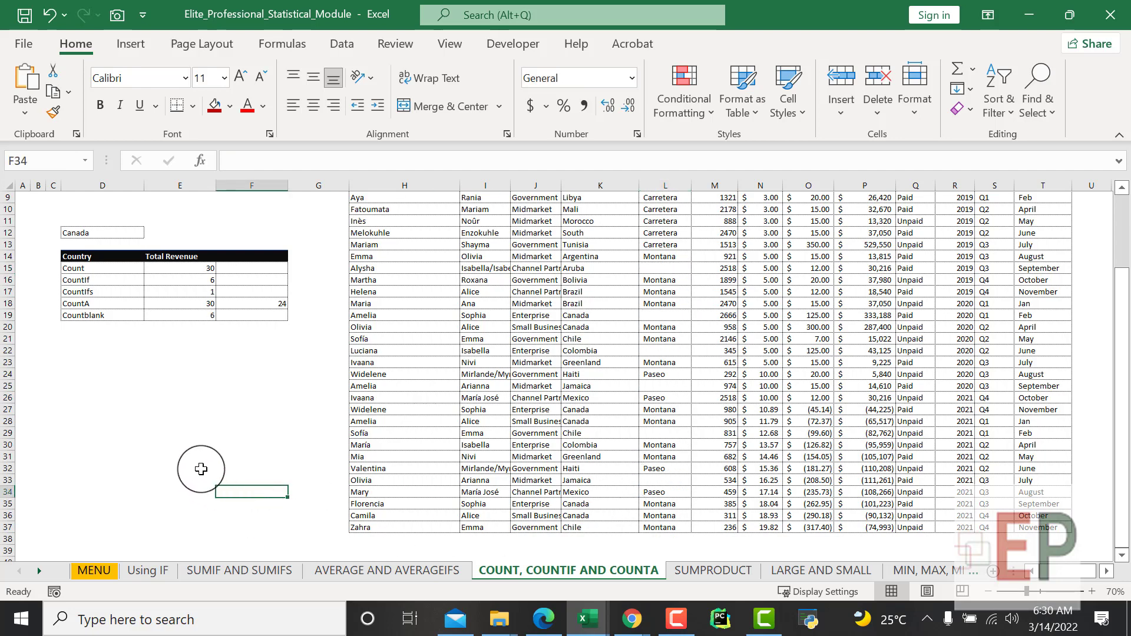